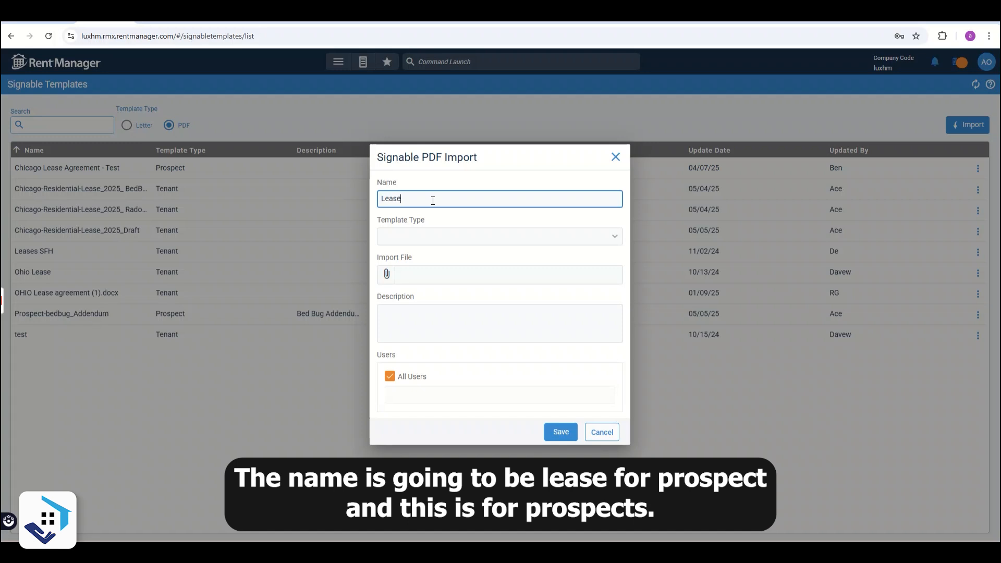
# - Import Chicago-Residential-Lease_2025_Draft.pdf as a Prospect signable template named ProspectLease-Template, described as "Lease for Prospect"
pyautogui.write('ProspectLease-Template')
pyautogui.click(579, 239)
pyautogui.click(408, 289)
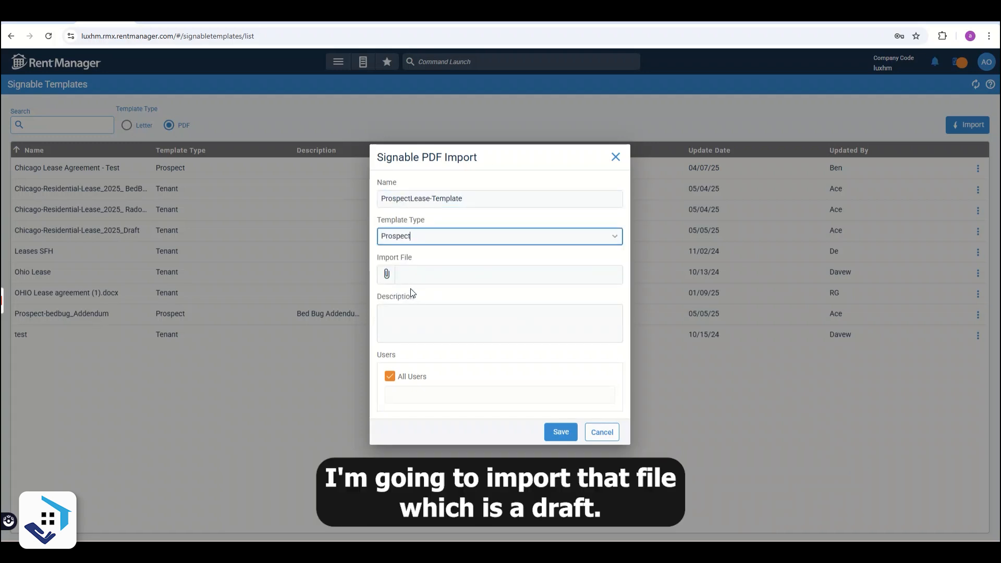
pyautogui.click(379, 272)
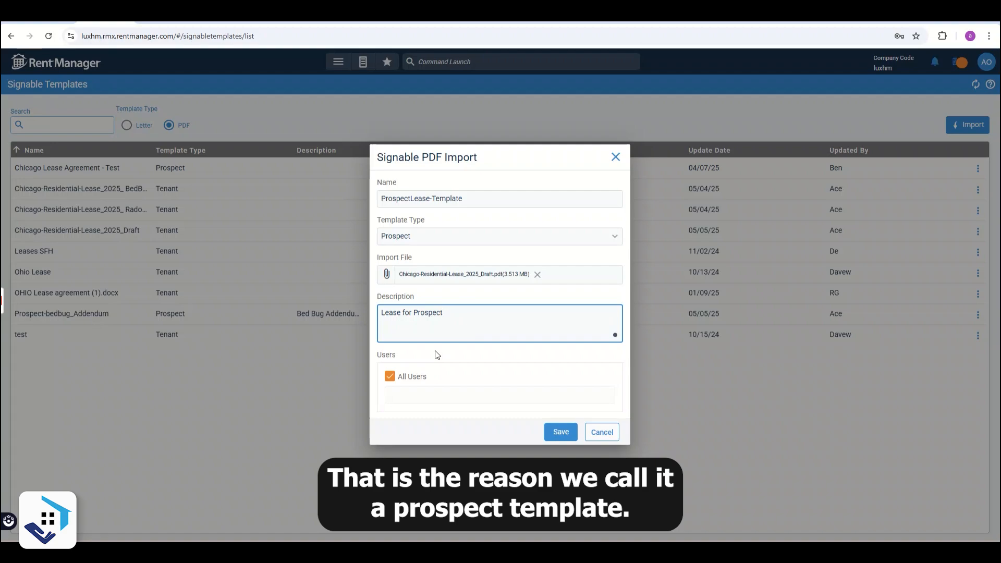
pyautogui.click(560, 432)
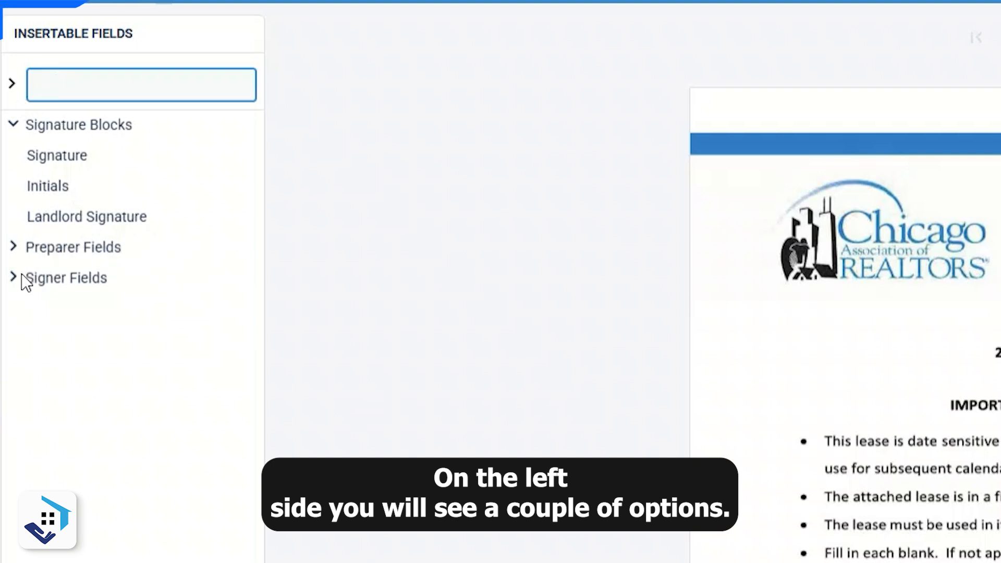
# - Expand the Signer Fields and Preparer Fields groups, save the unchanged first page and go to page 2 of the lease
pyautogui.click(15, 277)
pyautogui.click(16, 247)
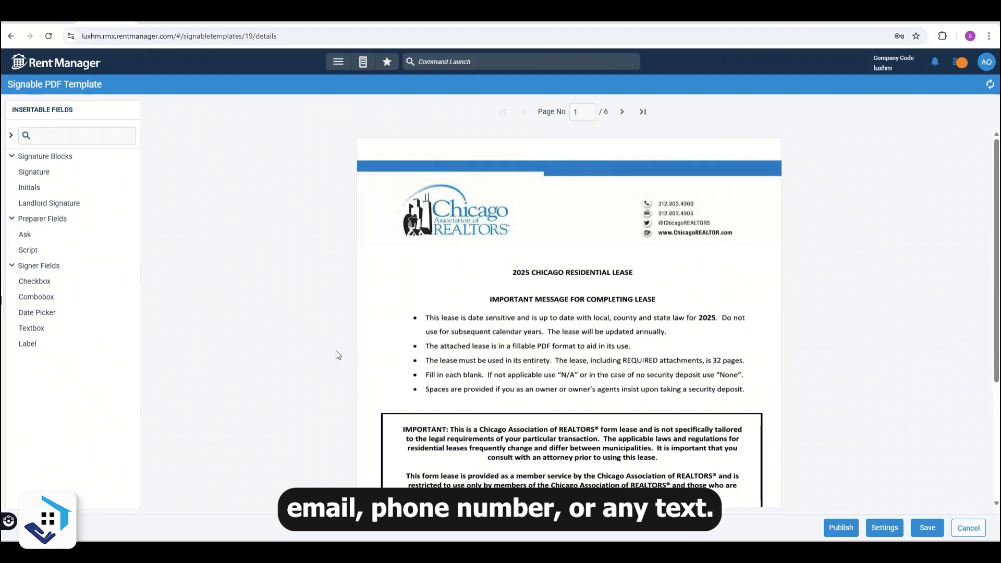
pyautogui.scroll(-3, 513, 400)
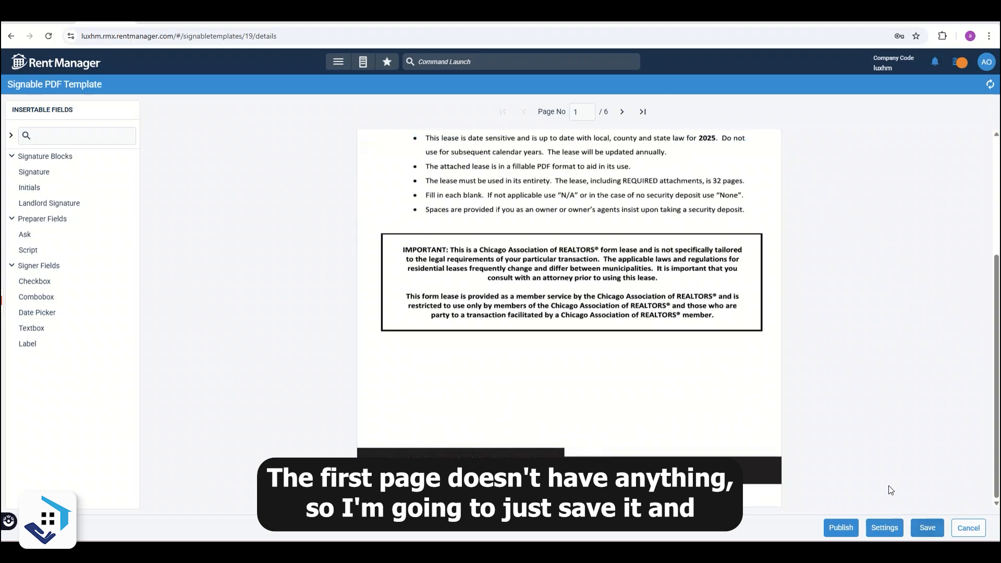
pyautogui.click(918, 527)
pyautogui.click(622, 111)
pyautogui.scroll(3, 610, 276)
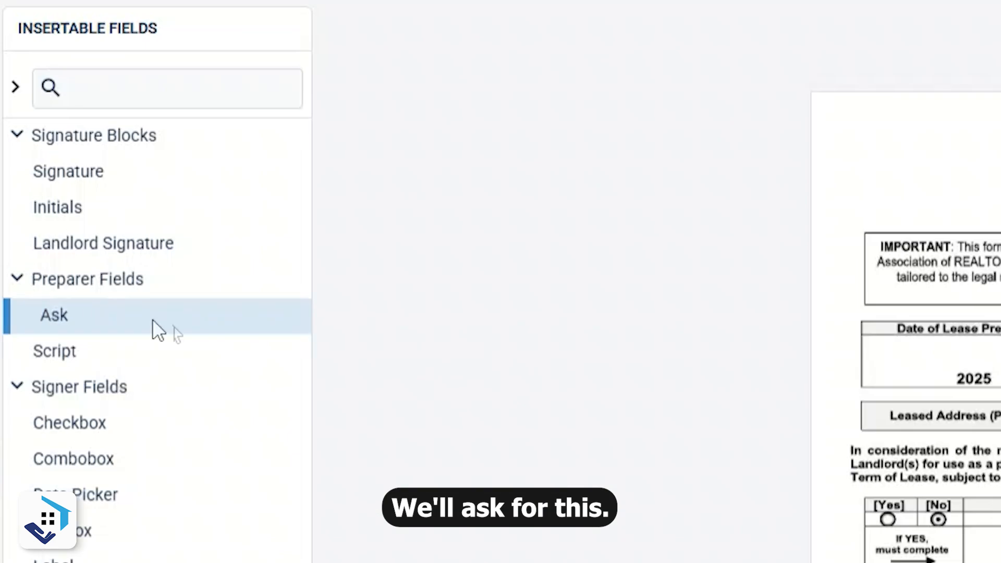
# - Insert an Ask field under Lease Beginning Date with the question "Move in date", required, transparent, field type Date and width 150
pyautogui.moveTo(71, 236); pyautogui.dragTo(319, 230)
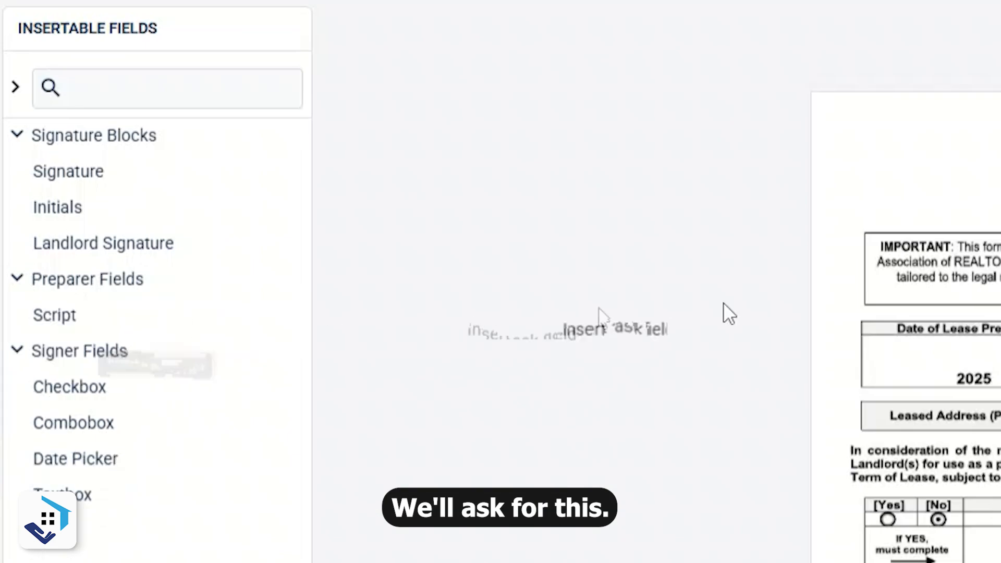
pyautogui.moveTo(723, 304); pyautogui.dragTo(486, 248)
pyautogui.click(333, 192)
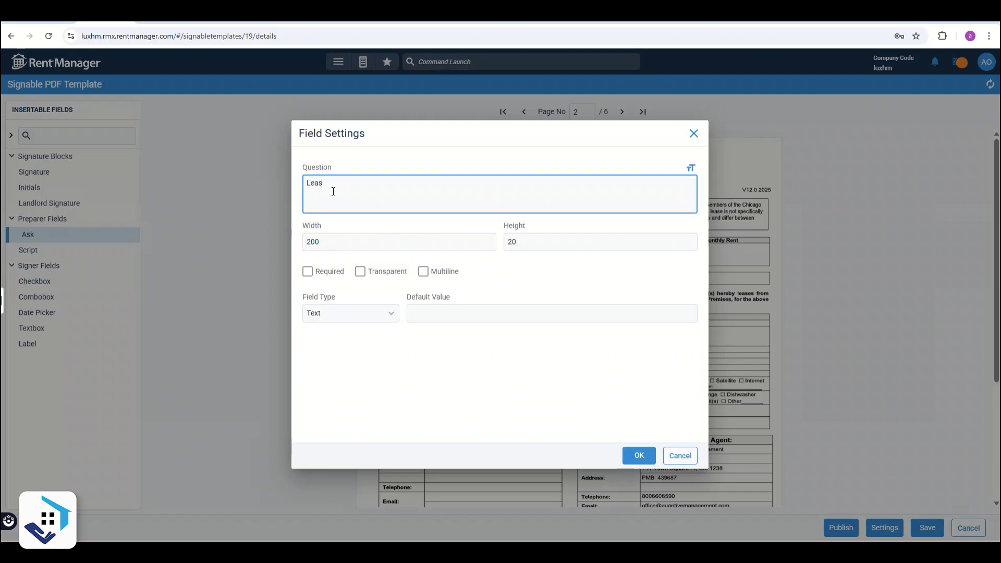
pyautogui.write('Move in date')
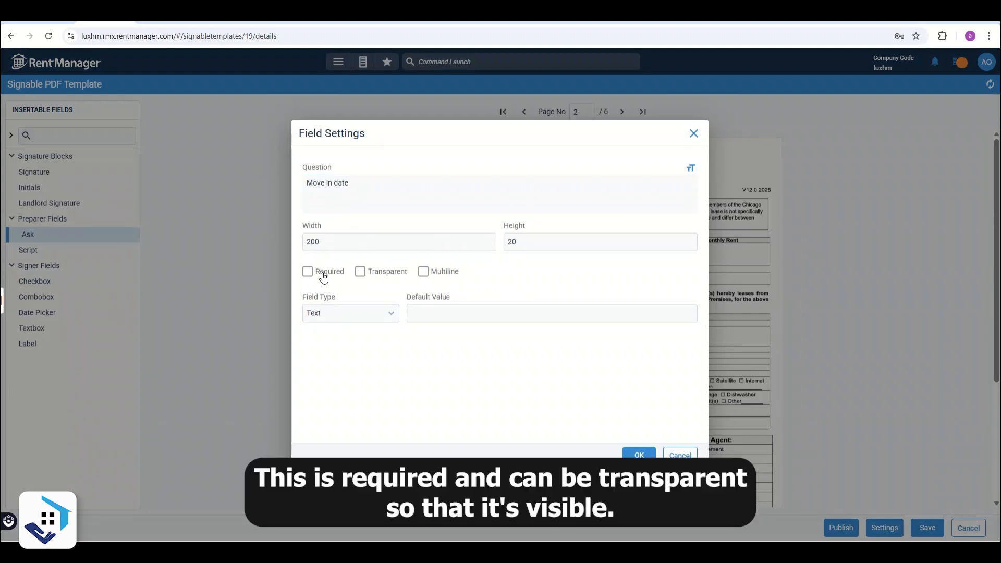
pyautogui.click(320, 272)
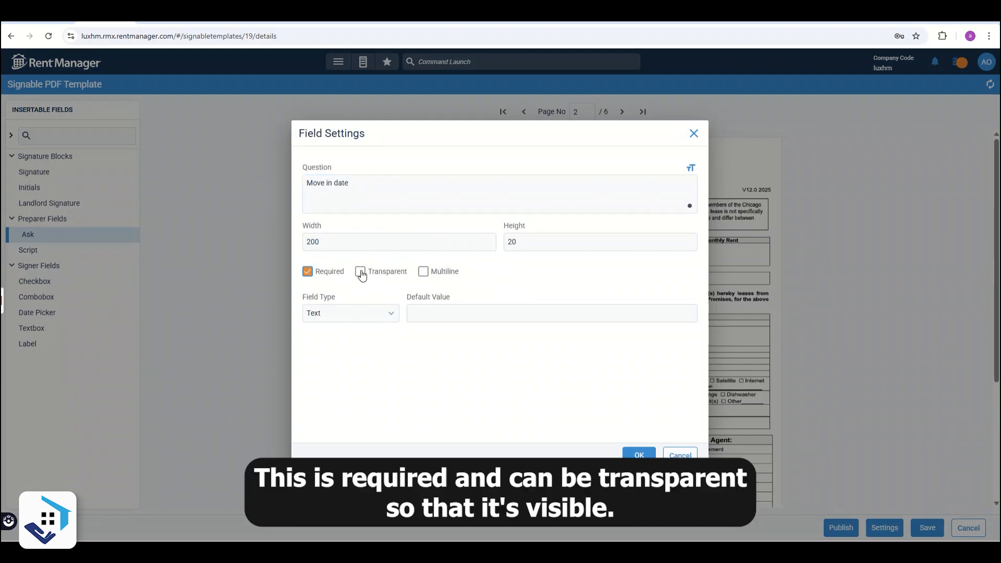
pyautogui.click(371, 311)
pyautogui.click(317, 386)
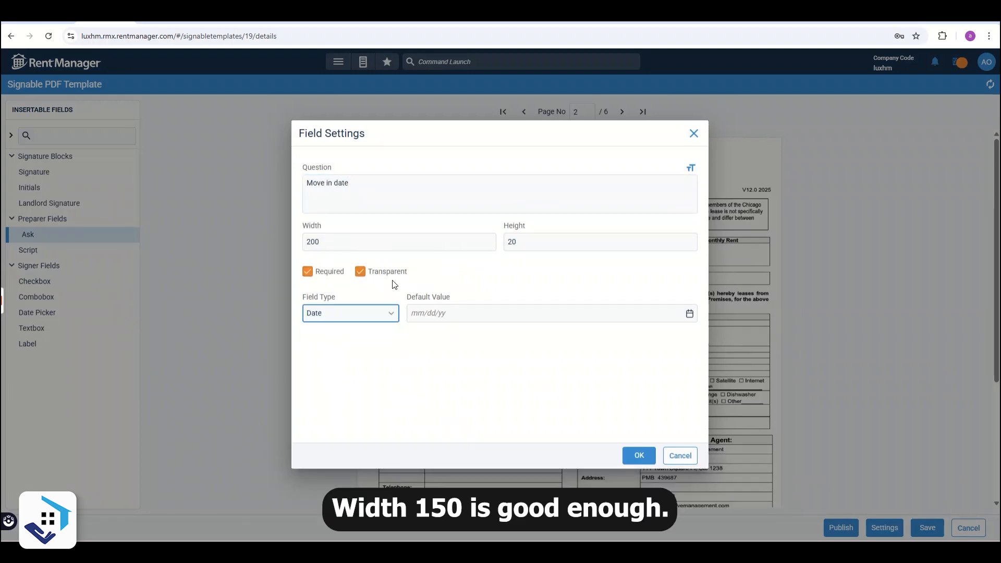
pyautogui.doubleClick(344, 246)
pyautogui.write('150')
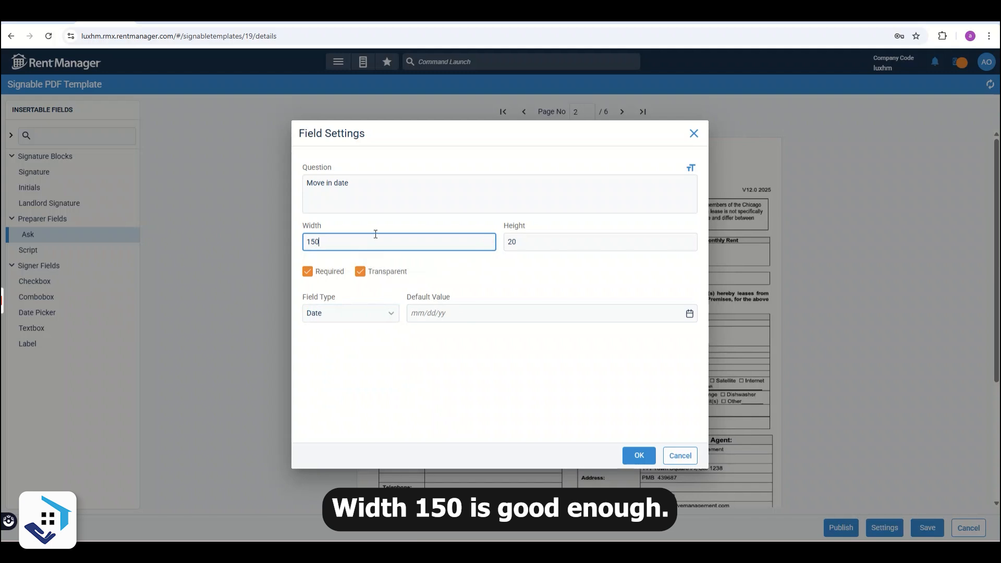
pyautogui.press('Return')
# - Insert a required Ask field under Lease Ending Date with the question "Lease End date"
pyautogui.moveTo(83, 242); pyautogui.dragTo(622, 261)
pyautogui.write('Lease End date')
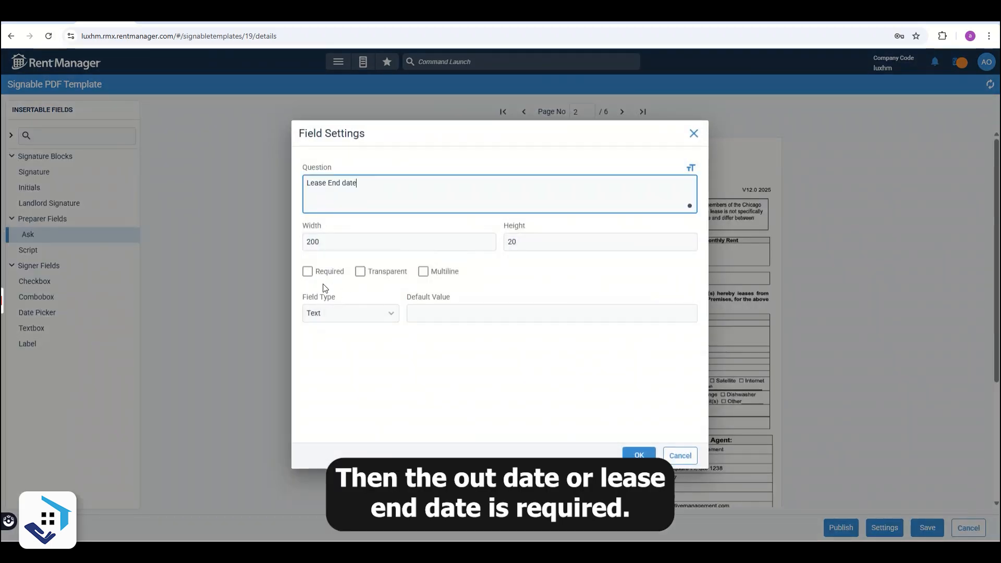
pyautogui.click(307, 272)
pyautogui.press('Return')
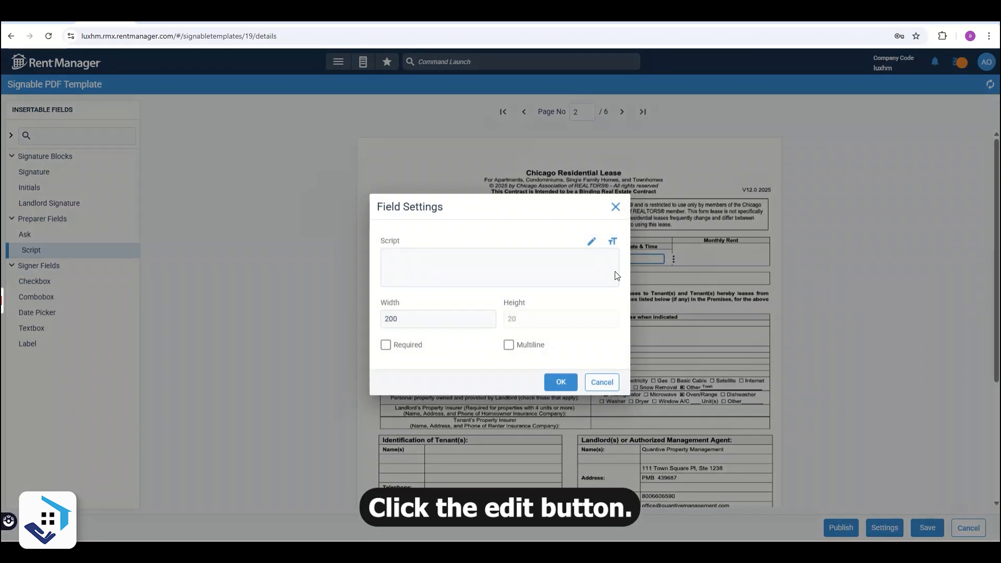
# - Try building a Script field from the Property Marketing Price variable and searching for a prospect to test it
pyautogui.click(592, 243)
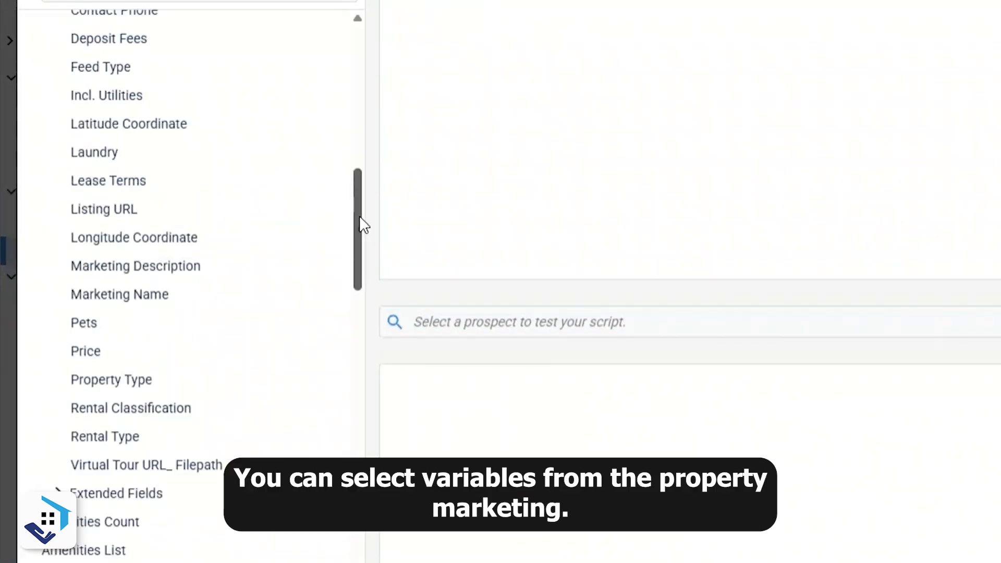
pyautogui.scroll(2, 363, 224)
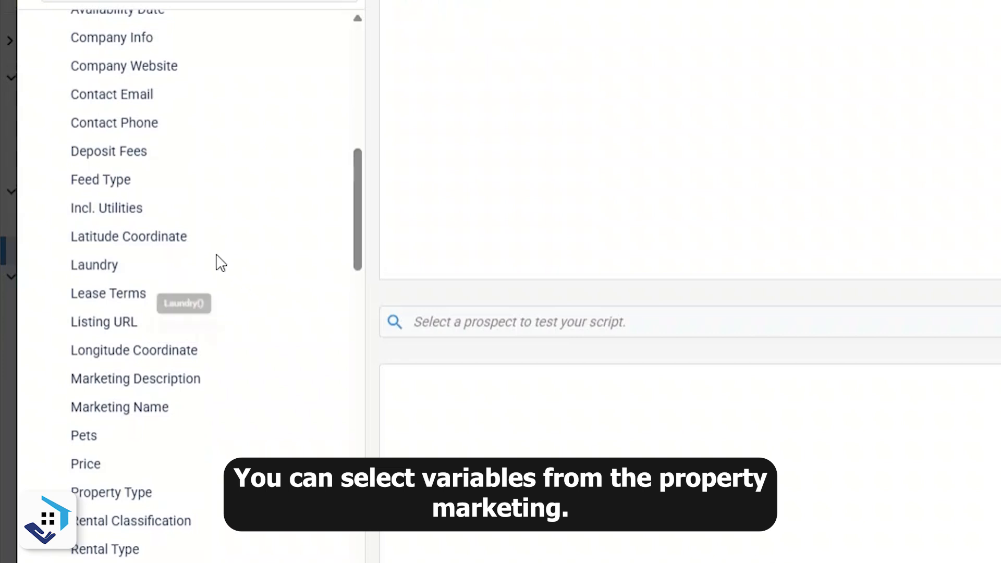
pyautogui.doubleClick(99, 464)
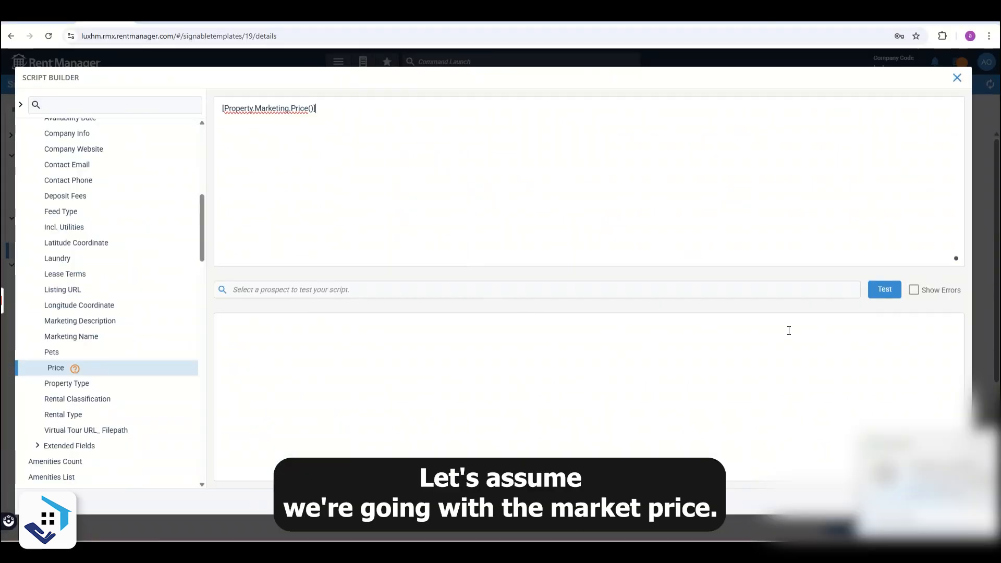
pyautogui.click(433, 289)
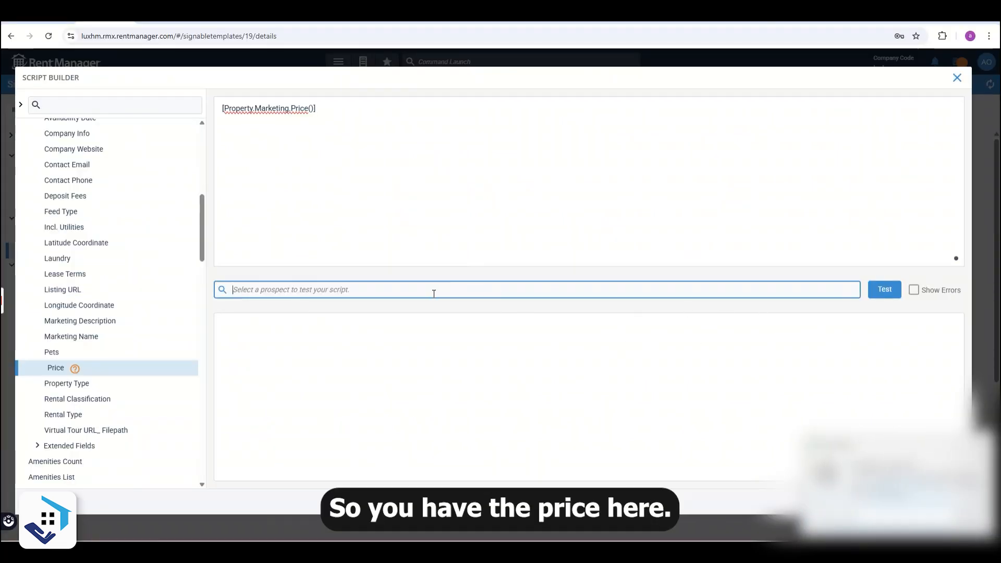
pyautogui.write('Prab')
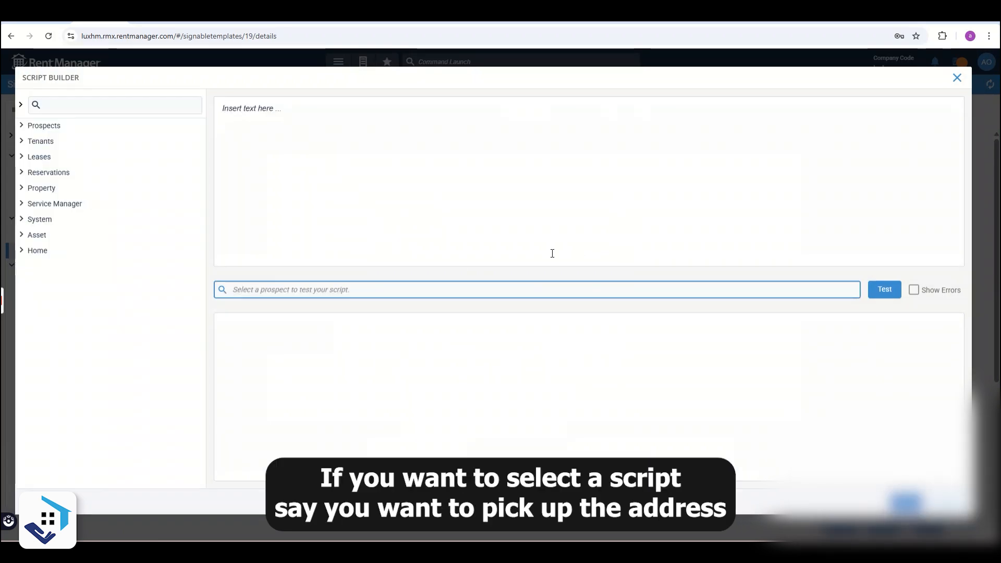
pyautogui.click(958, 79)
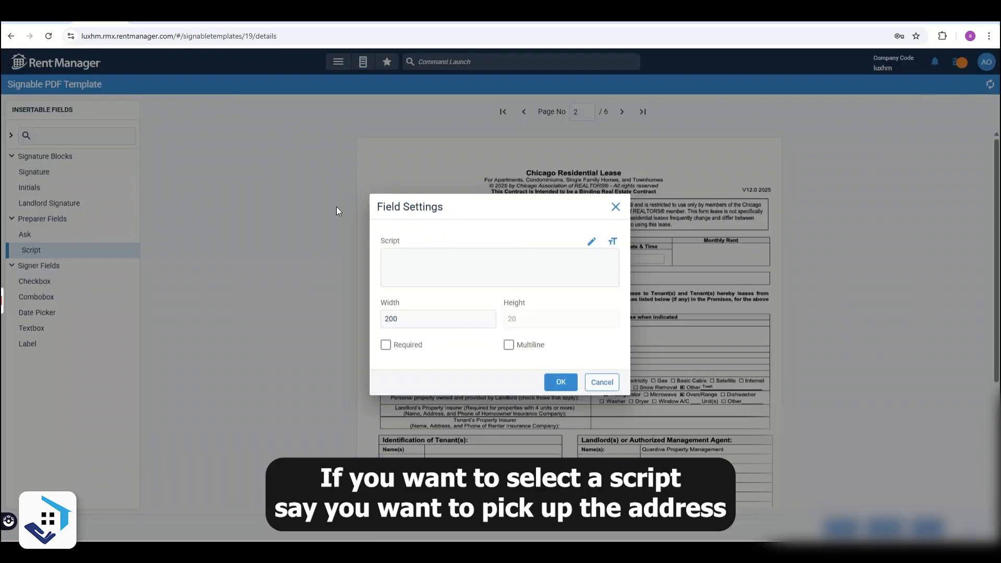
pyautogui.click(614, 208)
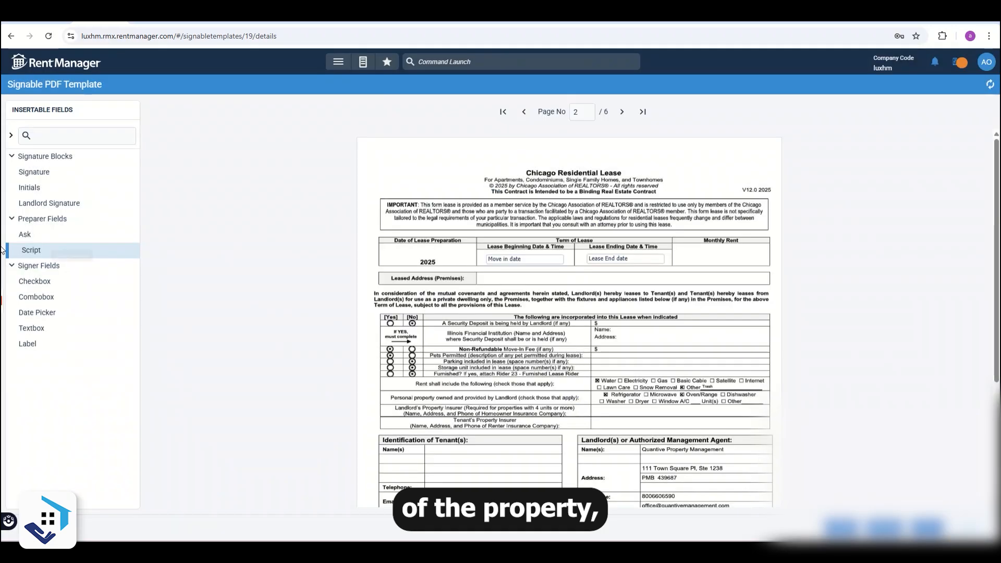
# - Place a Script field on the Leased Address line and insert the prospect's Reserved Unit Full Address variable as its script
pyautogui.doubleClick(490, 278)
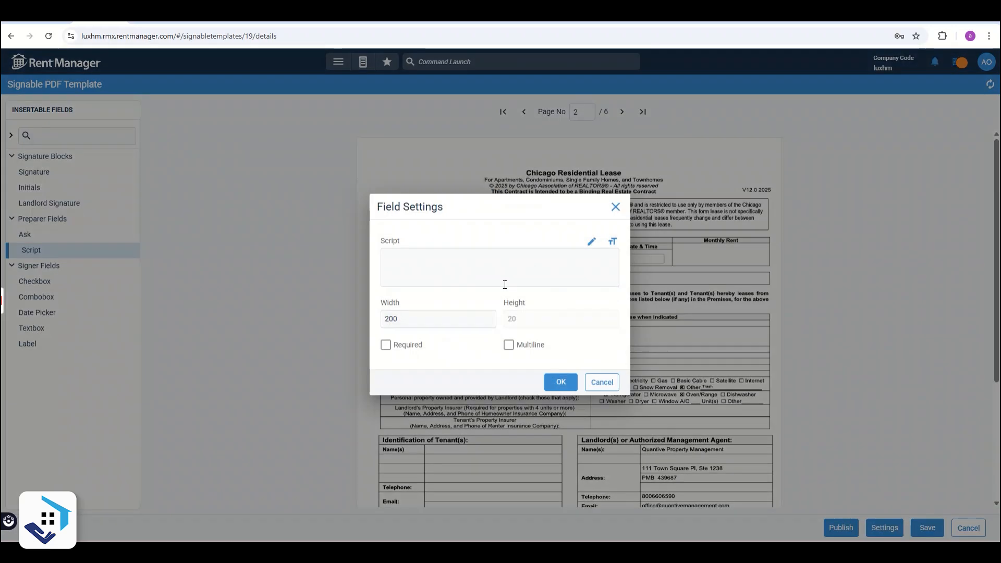
pyautogui.click(592, 242)
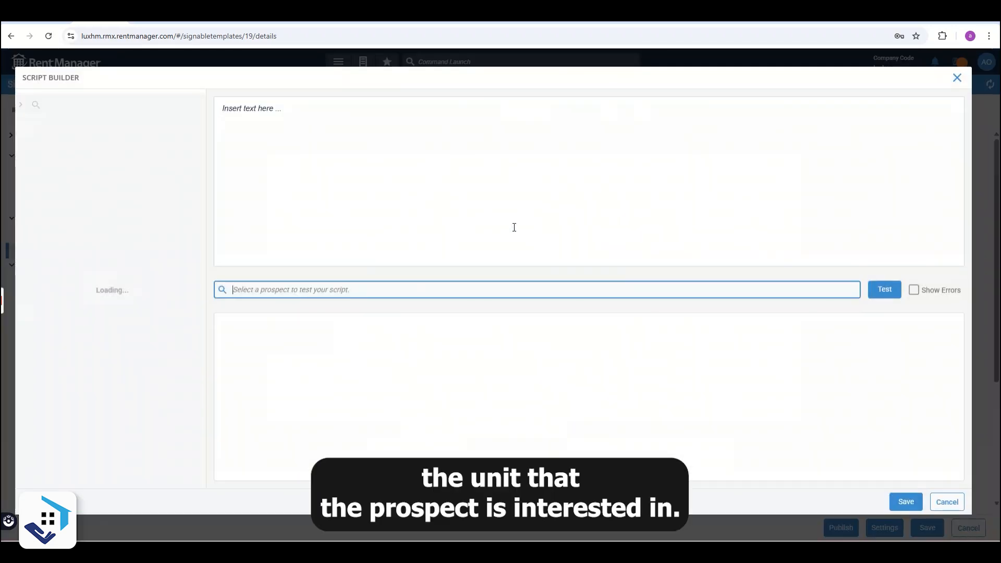
pyautogui.click(22, 125)
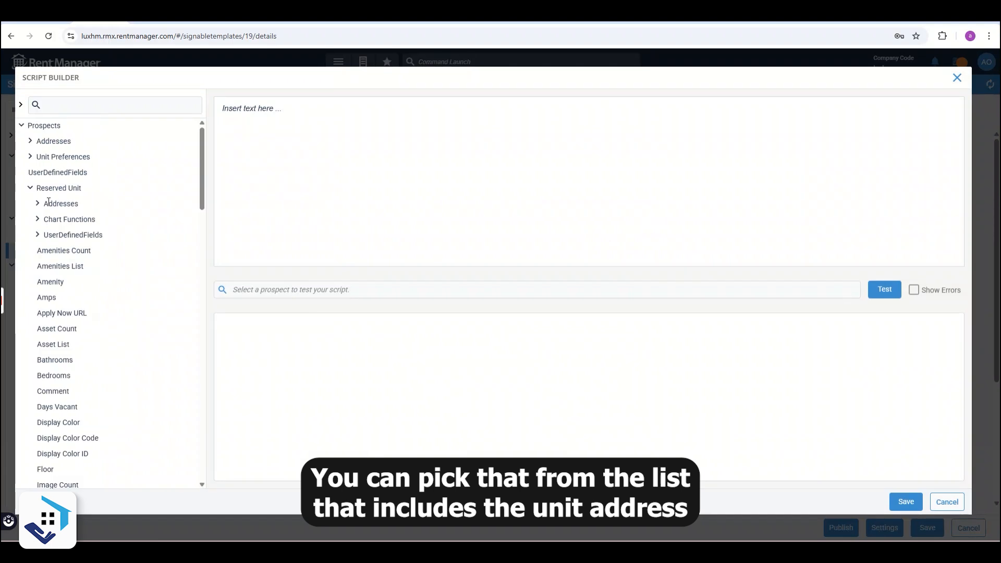
pyautogui.click(37, 204)
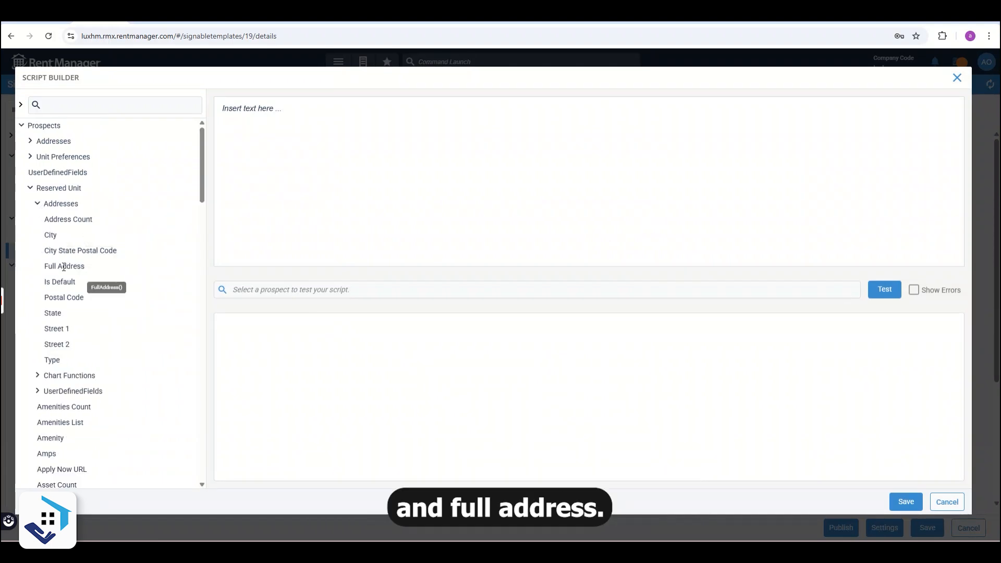
pyautogui.moveTo(64, 266); pyautogui.dragTo(273, 208)
# - Test the full address script with a prospect's name, save it and position the field on the Leased Address line
pyautogui.click(462, 295)
pyautogui.write('Prabhu')
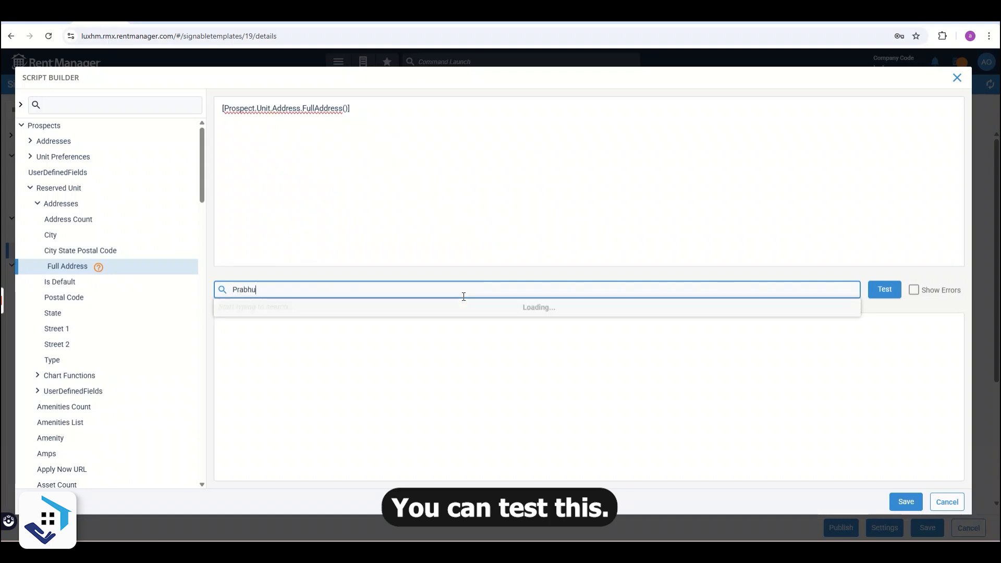
pyautogui.click(449, 308)
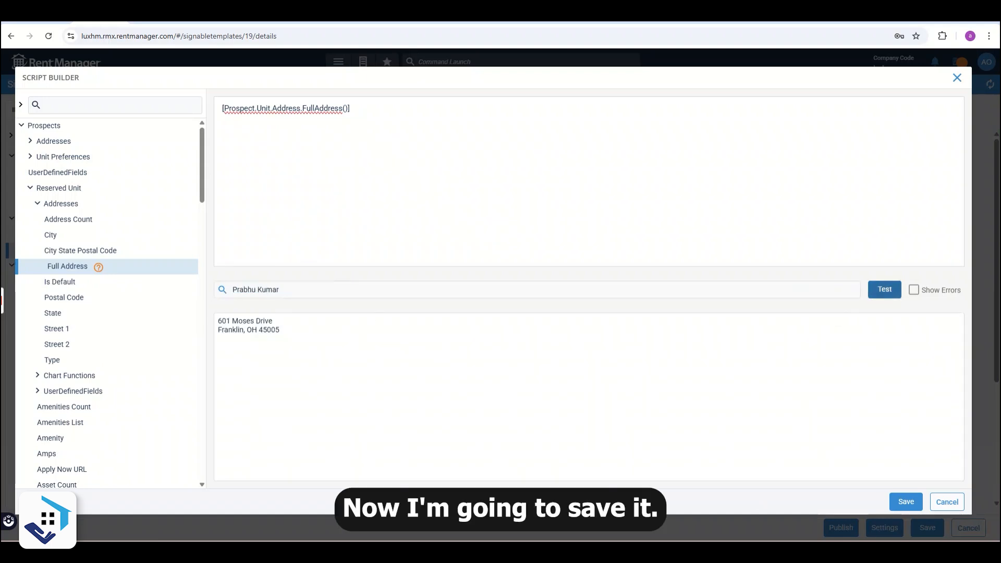
pyautogui.click(906, 502)
pyautogui.moveTo(521, 275); pyautogui.dragTo(516, 279)
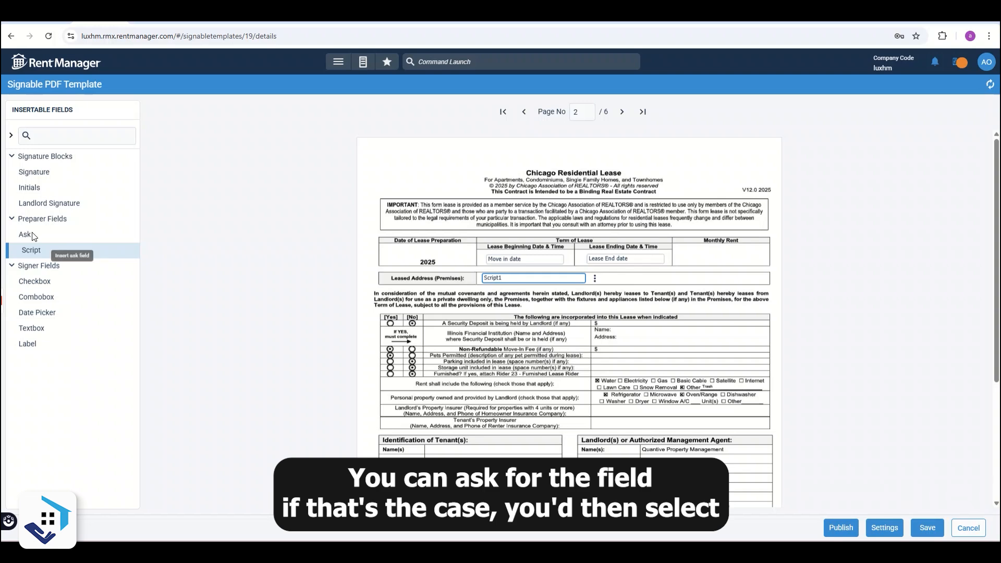
# - Delete the Script field from the Leased Address line
pyautogui.click(595, 277)
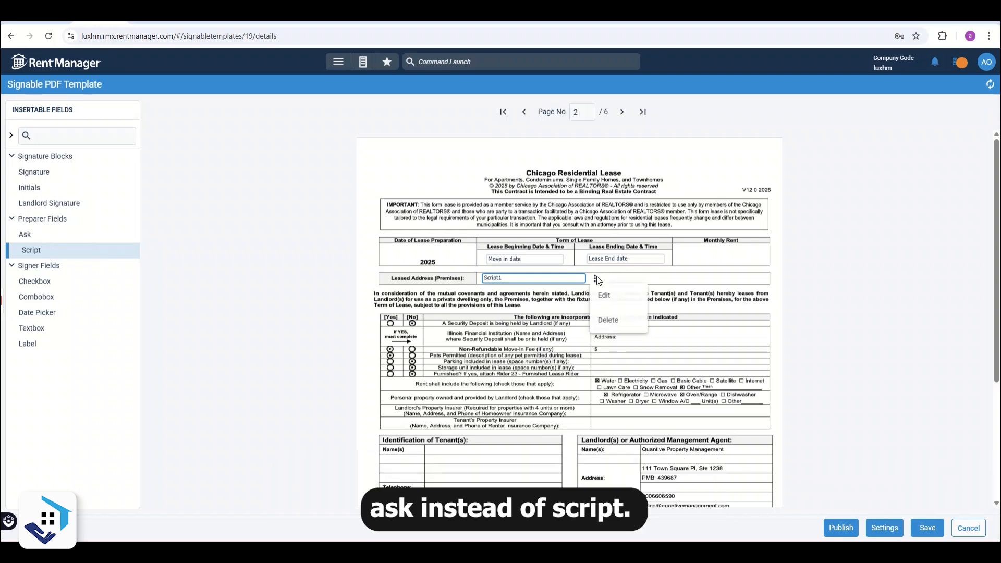
pyautogui.click(605, 305)
pyautogui.click(524, 330)
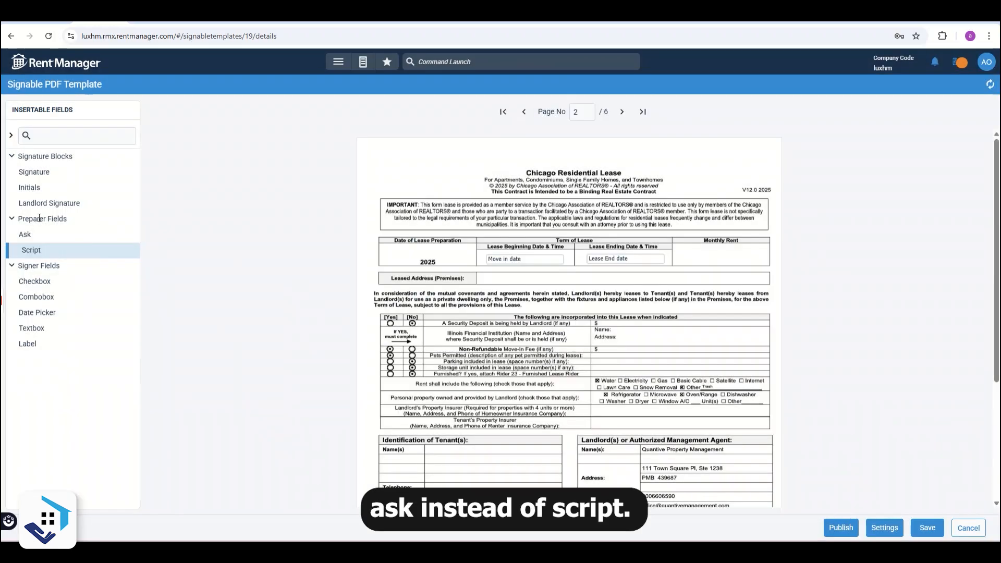
# - Insert a required Ask field of type Text on the Leased Address line with the question "Unit Address"
pyautogui.moveTo(24, 234); pyautogui.dragTo(482, 273)
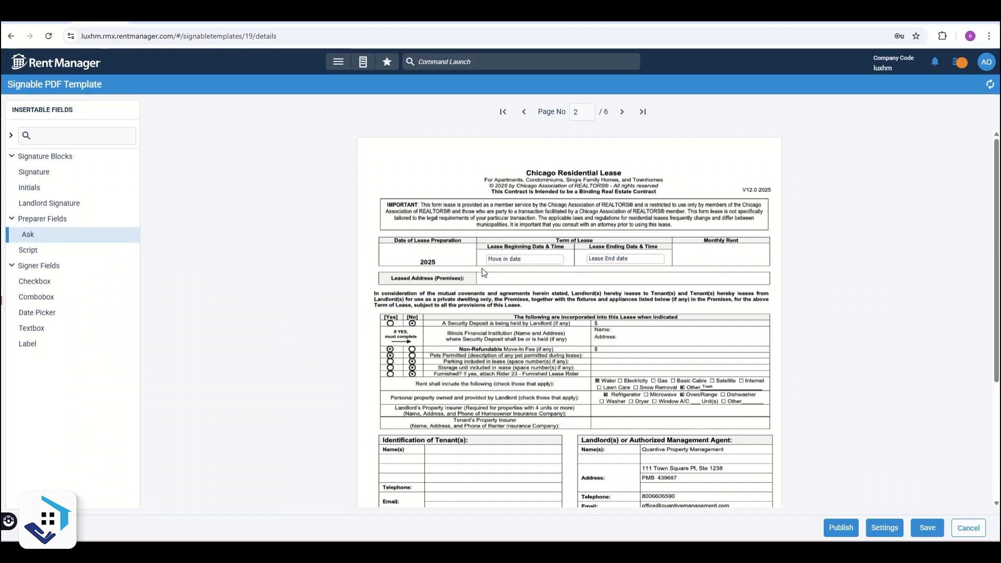
pyautogui.click(339, 185)
pyautogui.write('Unit Address')
pyautogui.click(307, 271)
pyautogui.click(350, 313)
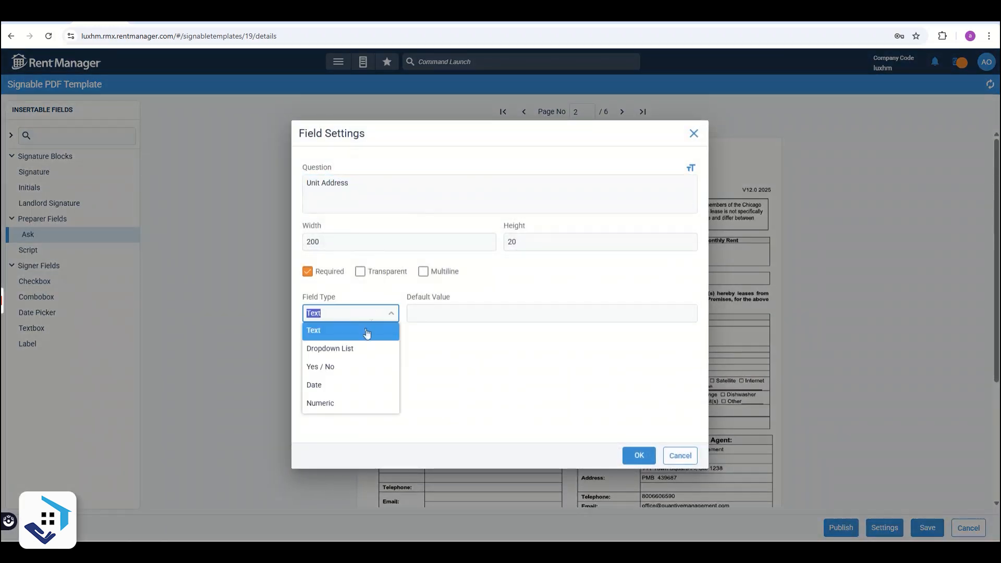
pyautogui.click(366, 330)
# - Make the Unit Address field transparent with a width of 250, and widen it to 350 in a second edit
pyautogui.click(333, 238)
pyautogui.press('BackSpace')
pyautogui.press('BackSpace')
pyautogui.write('50')
pyautogui.click(392, 272)
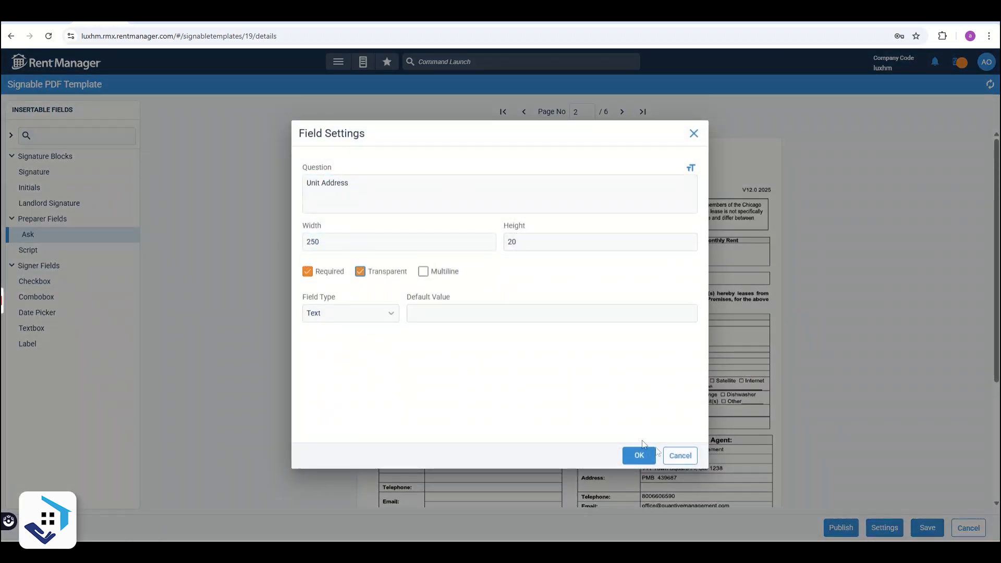
pyautogui.click(639, 455)
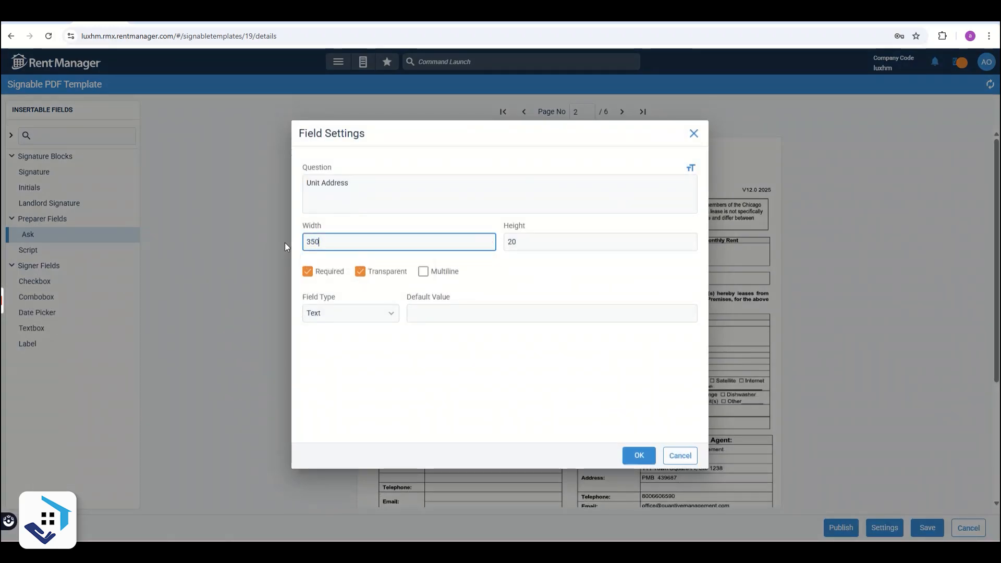
pyautogui.click(638, 456)
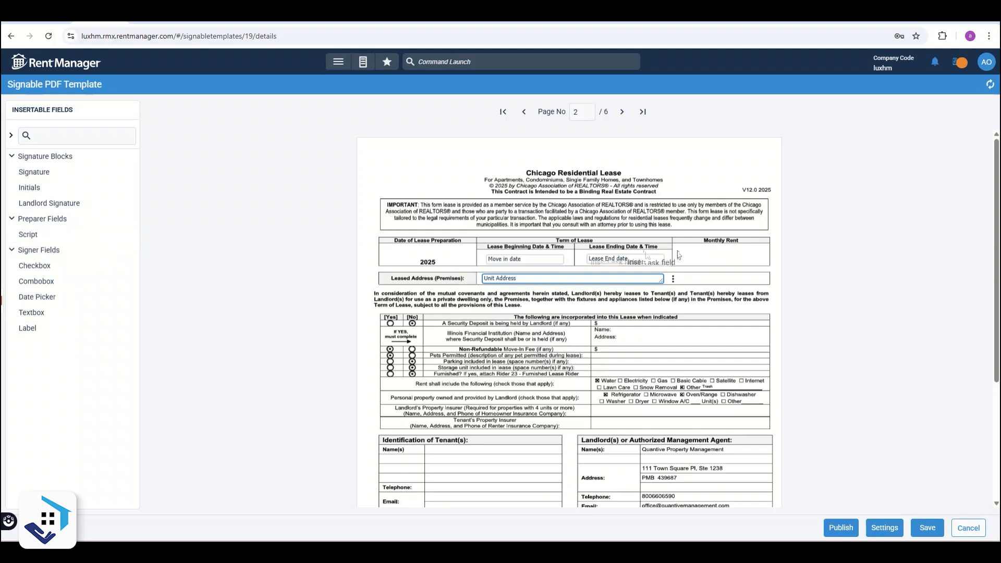
# - Insert a required Ask field of type Numeric under Monthly Rent with the question "Rent of Unit"
pyautogui.moveTo(28, 235); pyautogui.dragTo(722, 255)
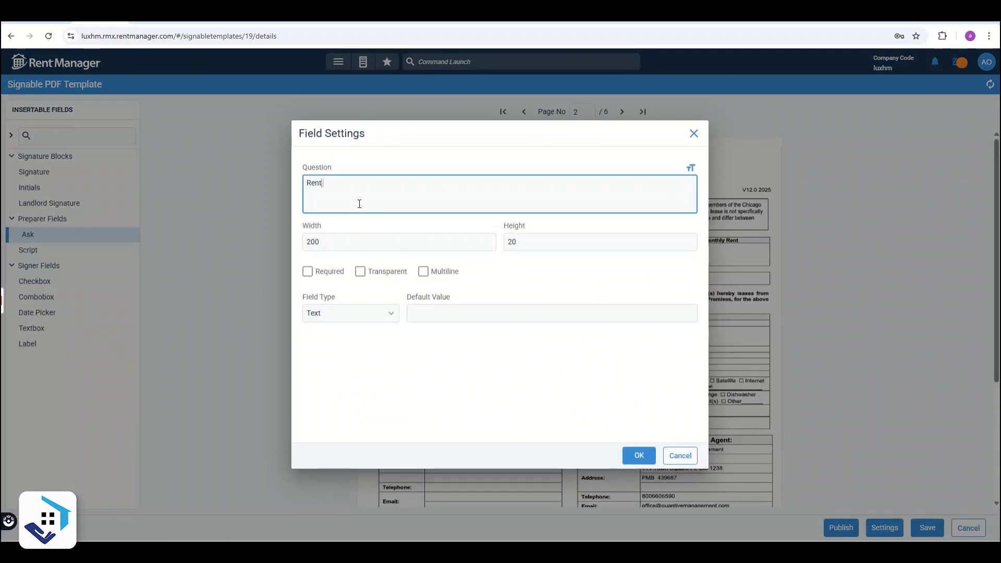
pyautogui.write('of N')
pyautogui.click(338, 313)
pyautogui.click(332, 402)
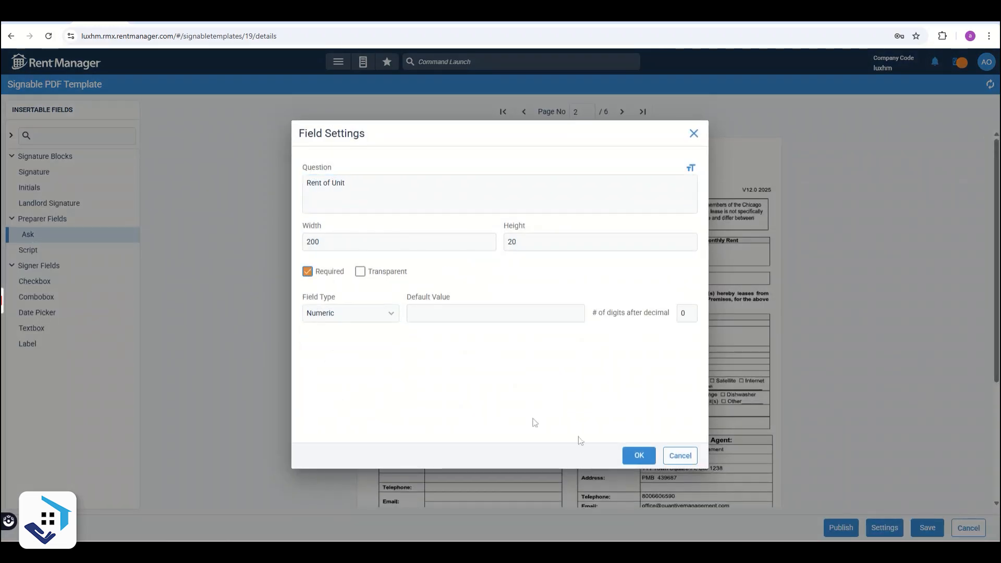
pyautogui.click(638, 455)
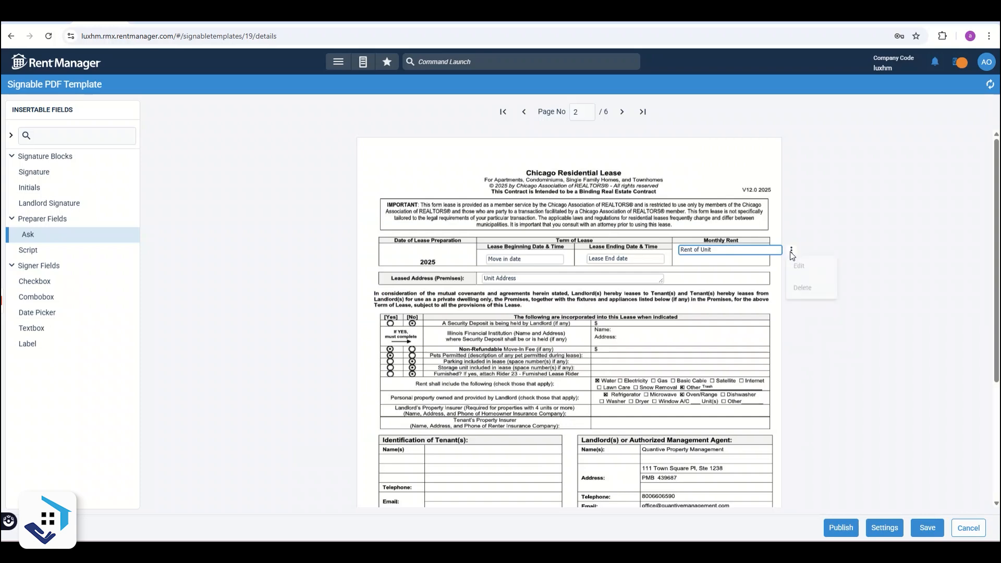
# - Set the Rent of Unit field's width to 100 and make it transparent
pyautogui.click(798, 266)
pyautogui.doubleClick(416, 242)
pyautogui.click(392, 276)
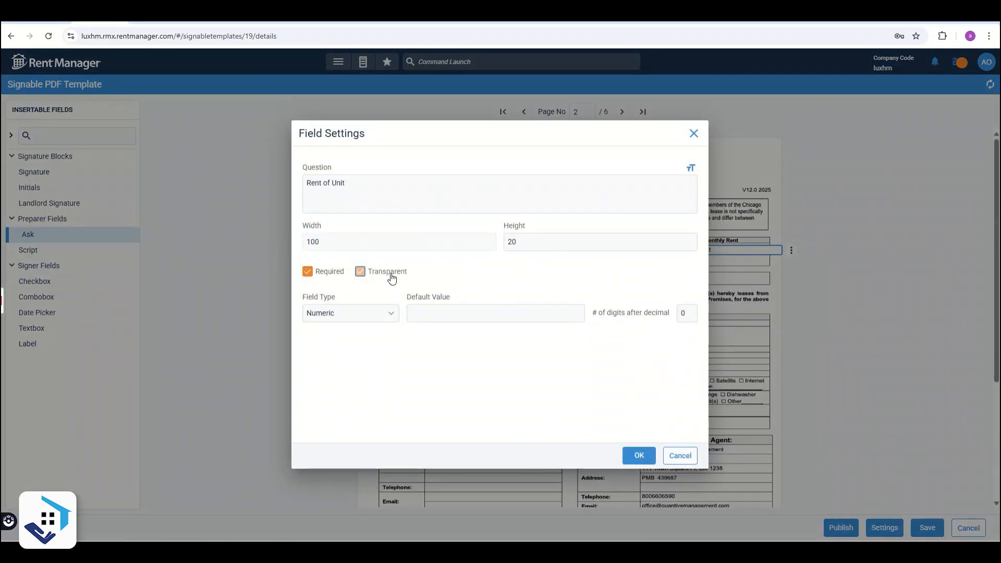
pyautogui.click(639, 455)
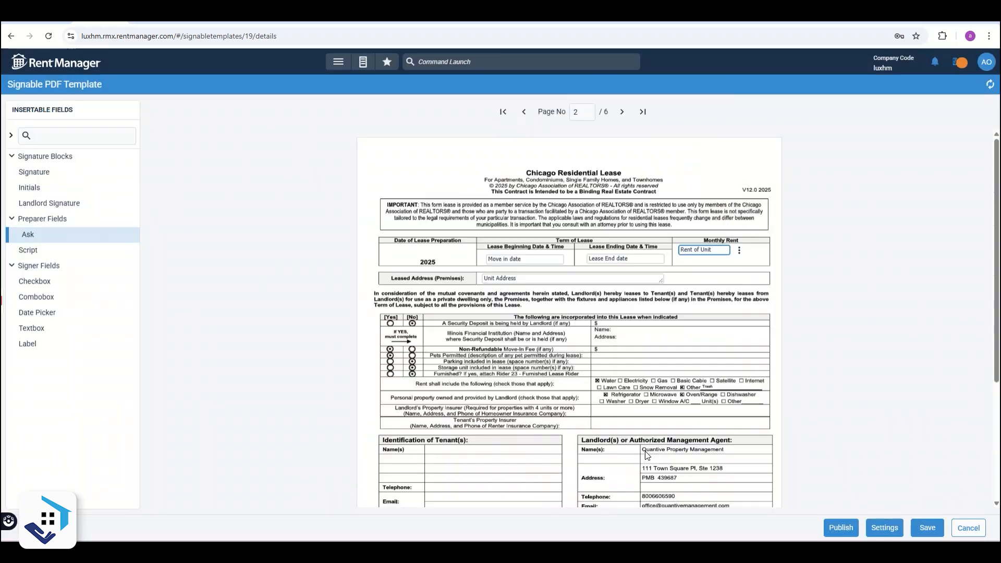
# - Insert a transparent numeric Ask field, width 100, on the Non-Refundable Move-In Fee line with the question "Non Refundable Movein Fee"
pyautogui.click(607, 342)
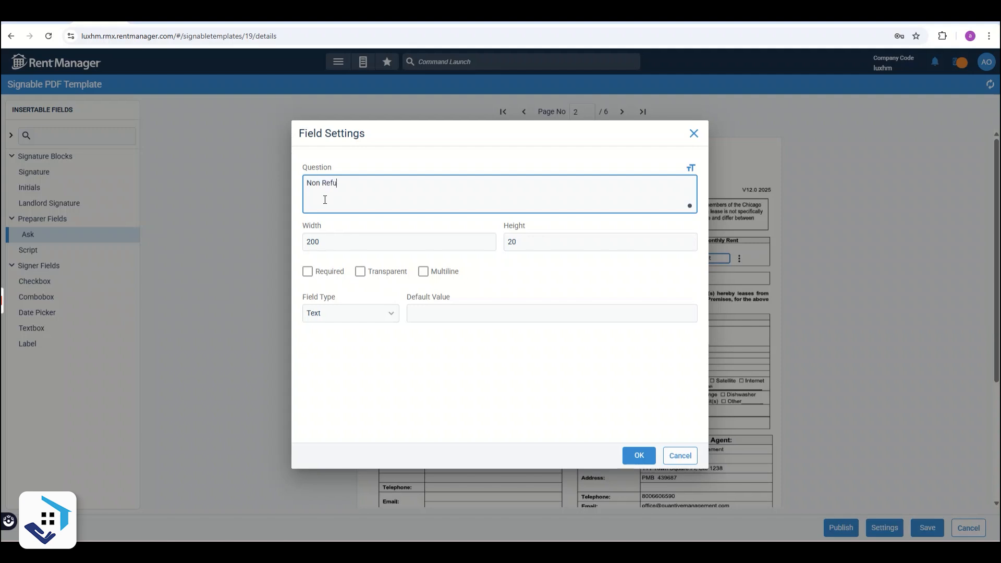
pyautogui.click(347, 312)
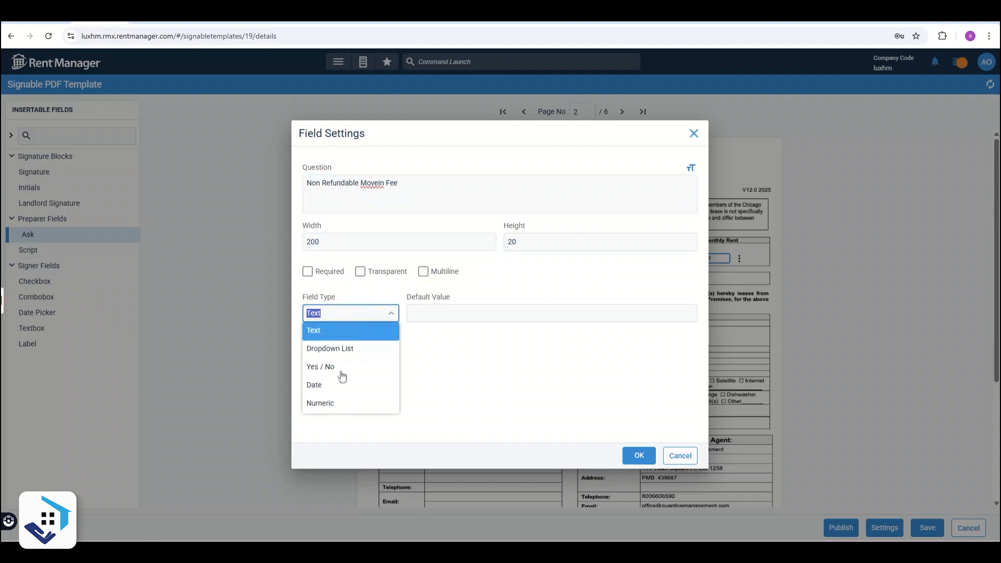
pyautogui.click(339, 402)
pyautogui.click(363, 275)
pyautogui.moveTo(321, 242); pyautogui.dragTo(250, 239)
pyautogui.write('100')
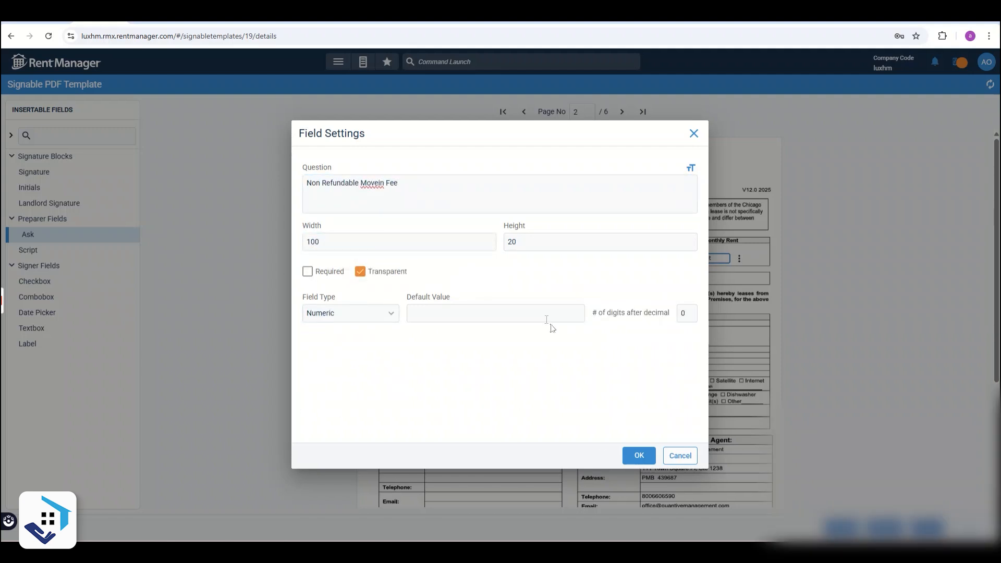
pyautogui.click(646, 454)
# - Insert a required, multiline signer Textbox, width 350, in the tenant Name(s) area with the description "Tenant List"
pyautogui.scroll(-4, 625, 360)
pyautogui.moveTo(32, 328); pyautogui.dragTo(459, 284)
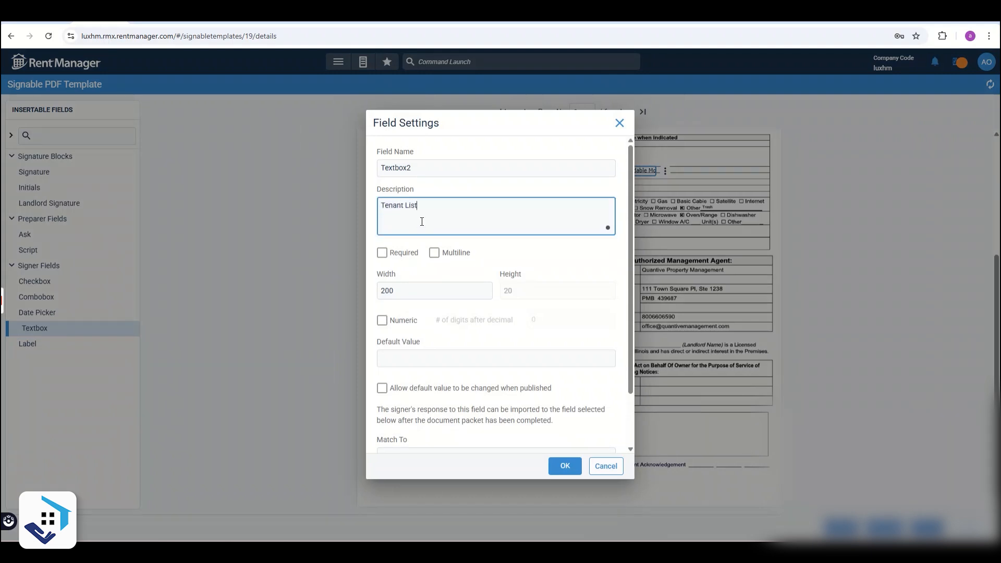
pyautogui.click(402, 254)
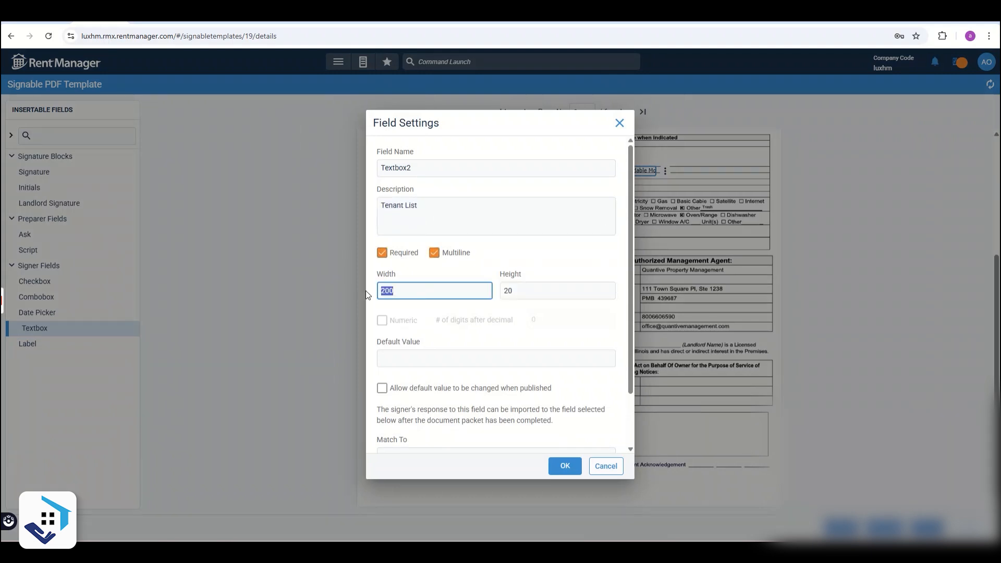
pyautogui.write('350')
pyautogui.scroll(-1, 498, 365)
pyautogui.scroll(1, 497, 339)
# - Name the new text box "Tenant List" and set its width to 200 and height to 75
pyautogui.tripleClick(443, 208)
pyautogui.hotkey('ctrl', 'c')
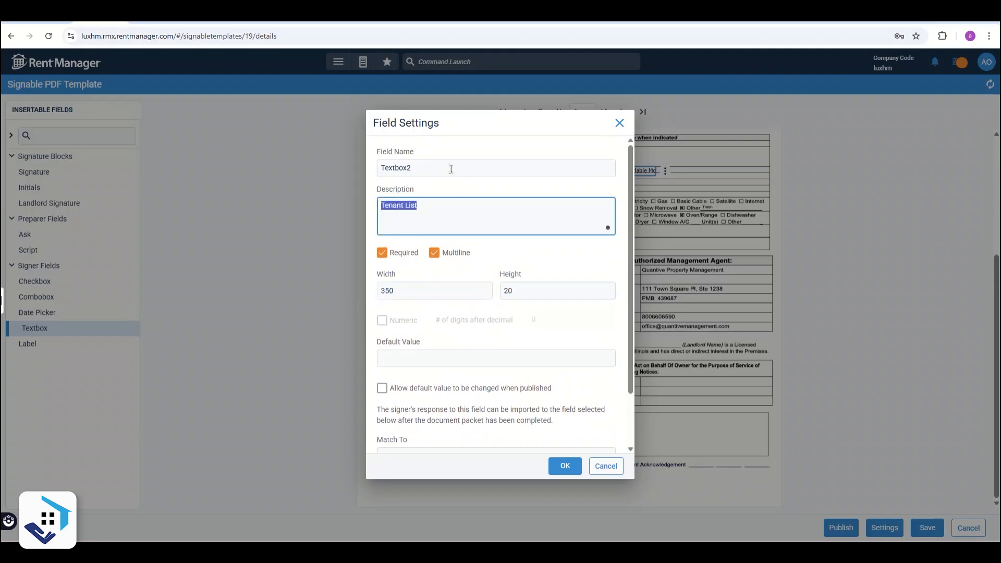
pyautogui.tripleClick(448, 168)
pyautogui.hotkey('ctrl', 'v')
pyautogui.doubleClick(505, 291)
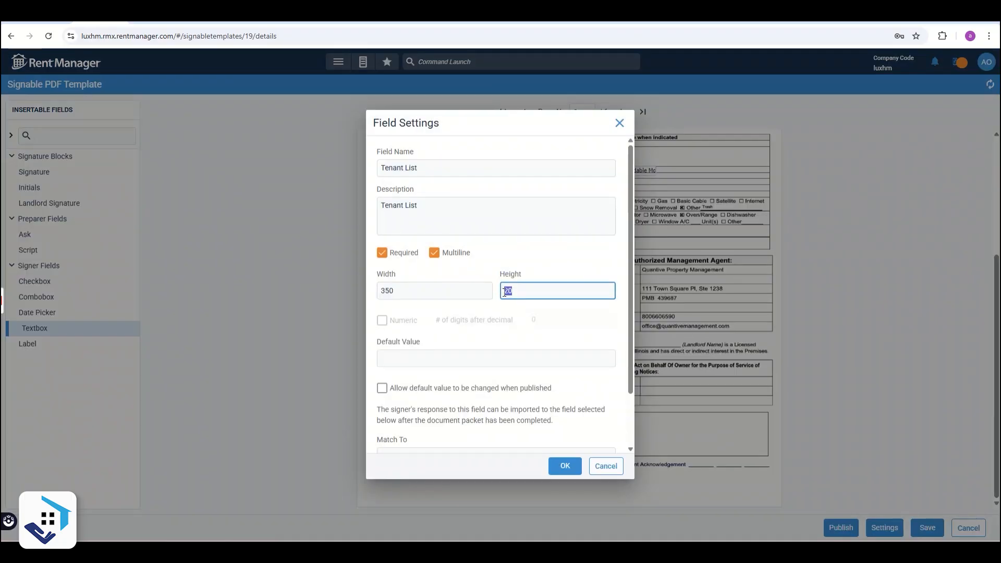
pyautogui.moveTo(398, 291); pyautogui.dragTo(356, 292)
pyautogui.write('200')
pyautogui.click(568, 466)
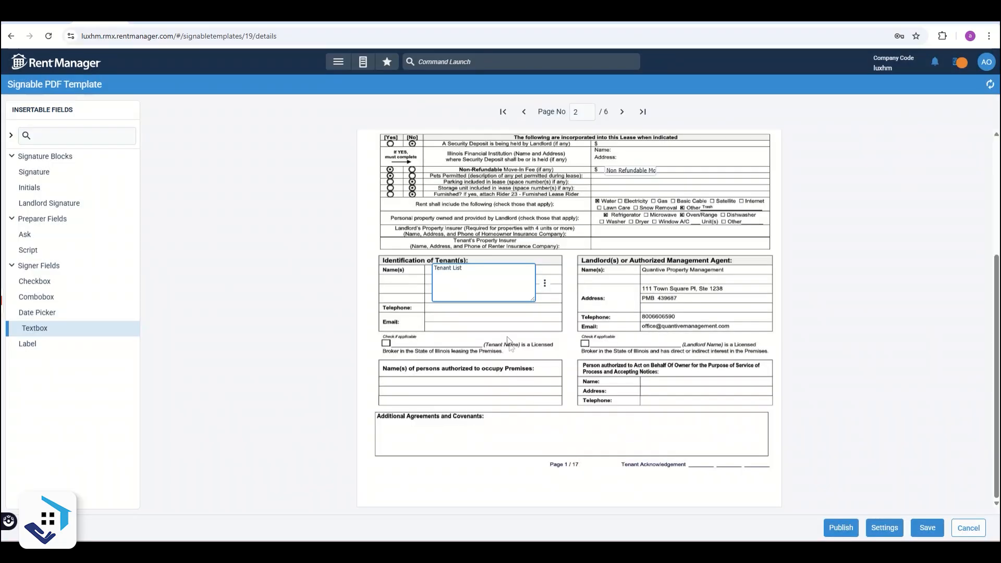
# - Align the Tenant List field with the tenant Name(s) cells and reduce its height to fit above the Telephone row
pyautogui.moveTo(485, 288); pyautogui.dragTo(476, 291)
pyautogui.doubleClick(520, 295)
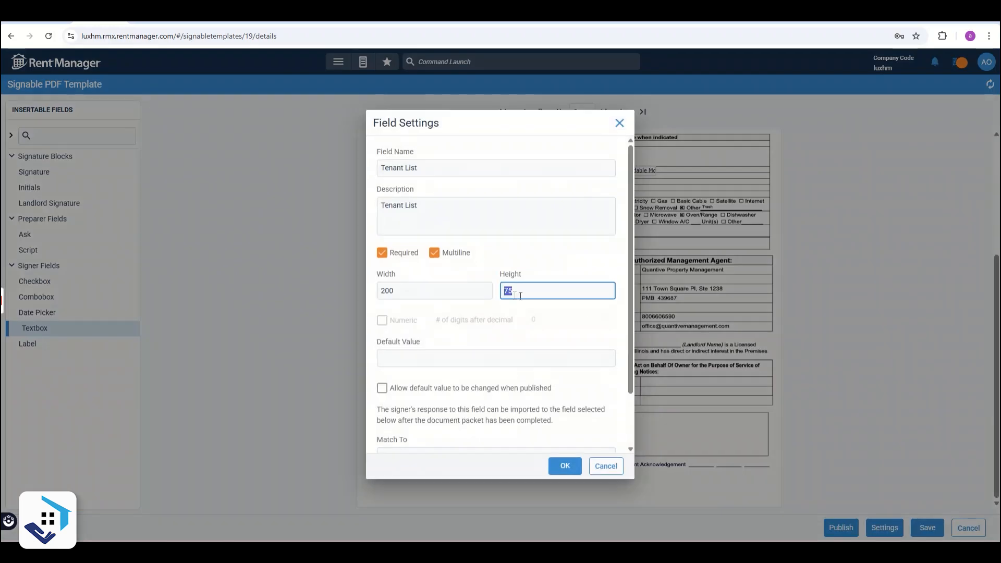
pyautogui.click(564, 465)
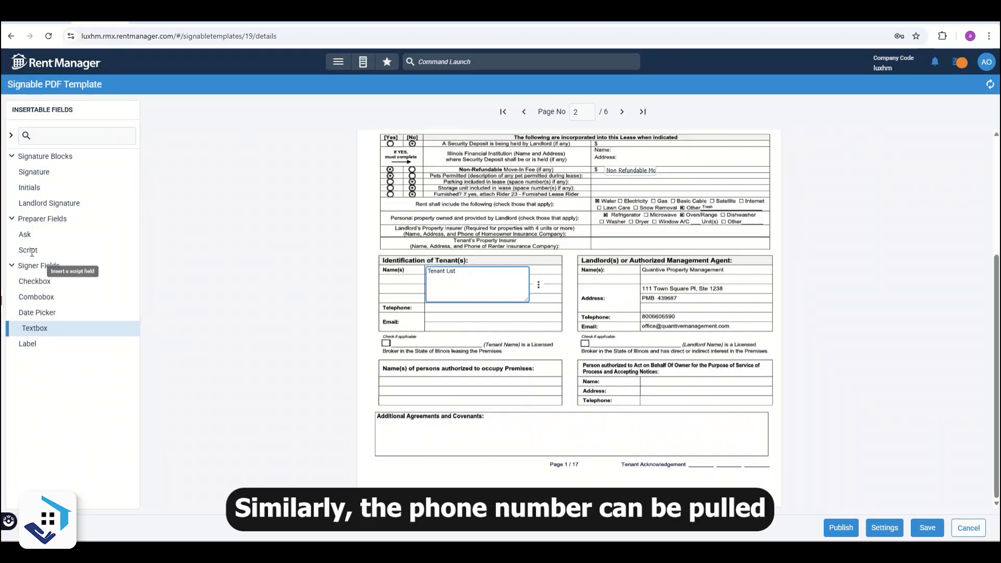
pyautogui.moveTo(32, 254); pyautogui.dragTo(271, 268)
pyautogui.moveTo(423, 299); pyautogui.dragTo(432, 297)
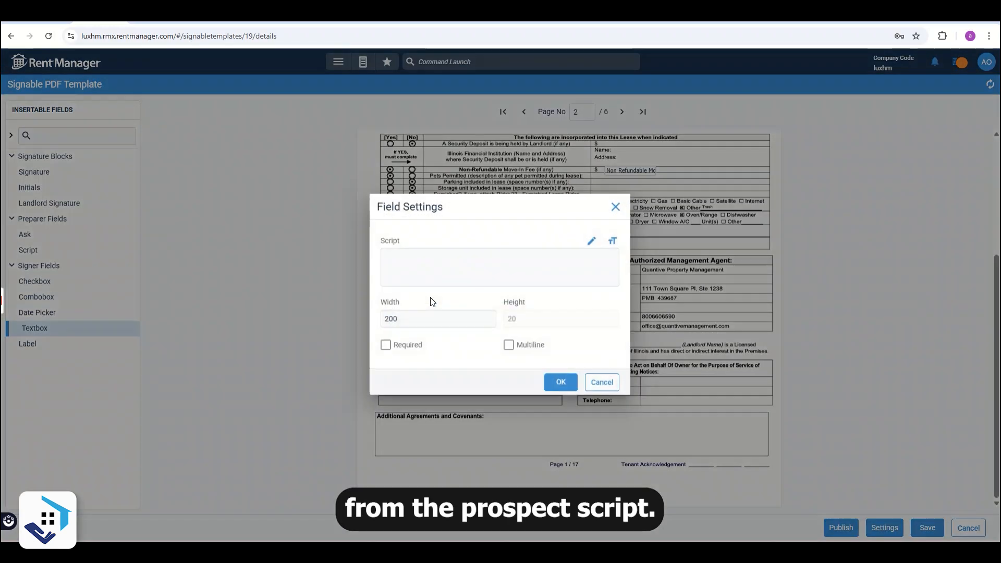
pyautogui.click(591, 244)
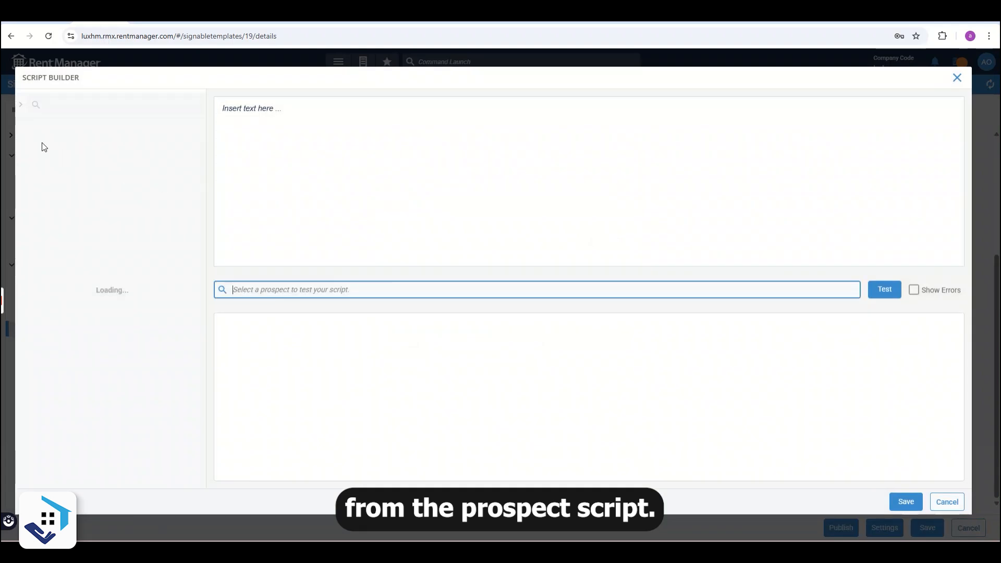
pyautogui.click(22, 125)
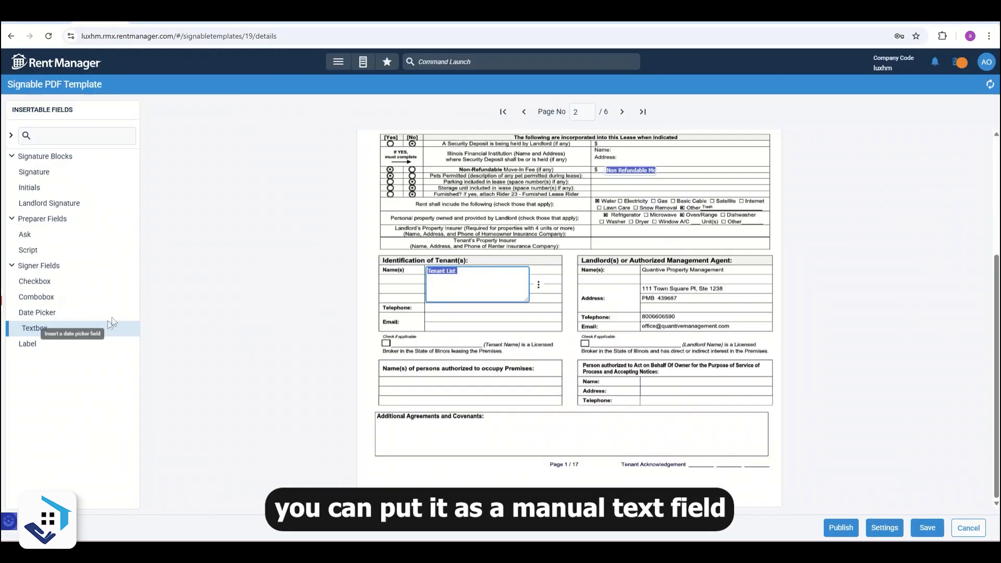
# - Insert a signer Textbox on the tenant's Telephone row with "Telephone" as both field name and description
pyautogui.moveTo(109, 329); pyautogui.dragTo(435, 307)
pyautogui.moveTo(417, 168); pyautogui.dragTo(302, 170)
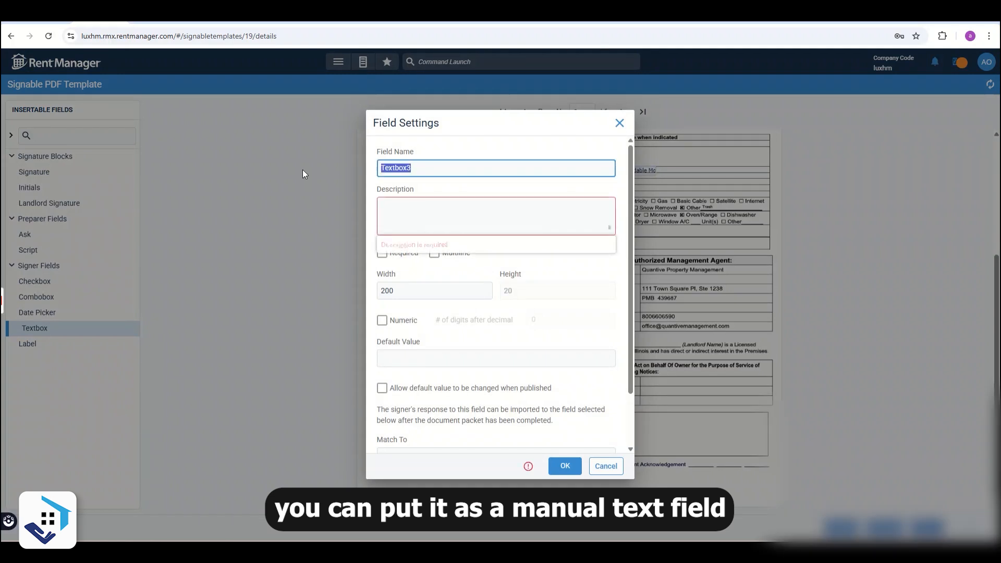
pyautogui.write('Telephone')
pyautogui.hotkey('ctrl', 'a')
pyautogui.hotkey('ctrl', 'c')
pyautogui.click(429, 212)
pyautogui.hotkey('ctrl', 'v')
pyautogui.click(565, 465)
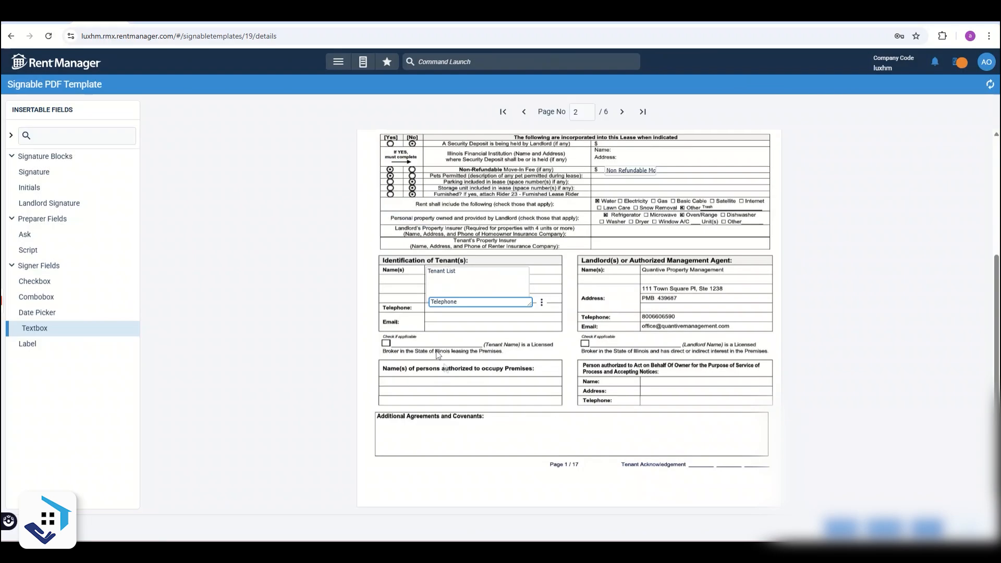
# - Insert a signer Textbox on the tenant's Email row with "Email" as both field name and description
pyautogui.moveTo(34, 328); pyautogui.dragTo(440, 322)
pyautogui.moveTo(424, 172); pyautogui.dragTo(348, 170)
pyautogui.write('Email')
pyautogui.hotkey('ctrl', 'a')
pyautogui.hotkey('ctrl', 'c')
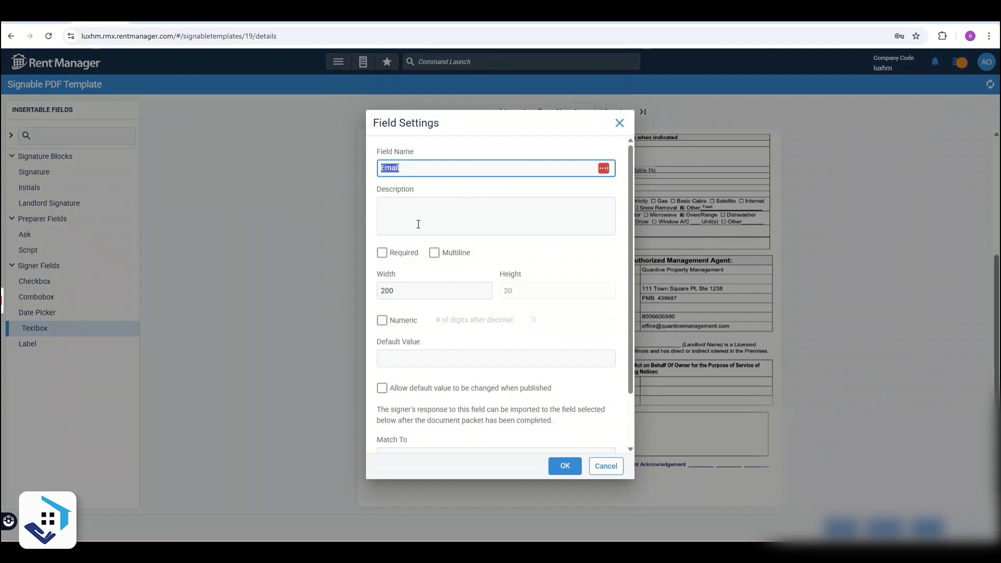
pyautogui.click(418, 219)
pyautogui.hotkey('ctrl', 'v')
# - Make the Email text box multiline and set its height to 40
pyautogui.click(433, 252)
pyautogui.doubleClick(425, 290)
pyautogui.write('40')
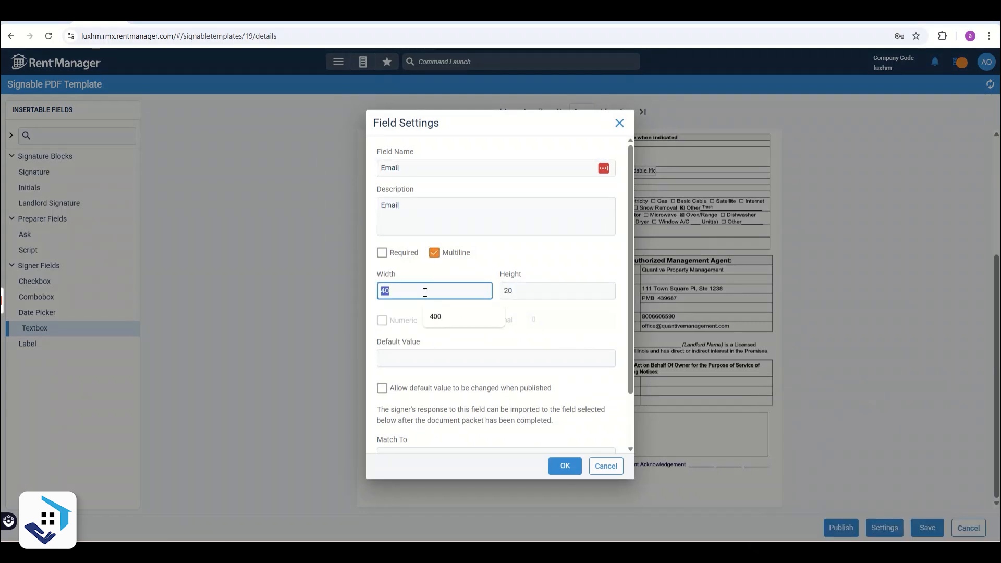
pyautogui.doubleClick(507, 291)
pyautogui.write('40')
pyautogui.click(564, 465)
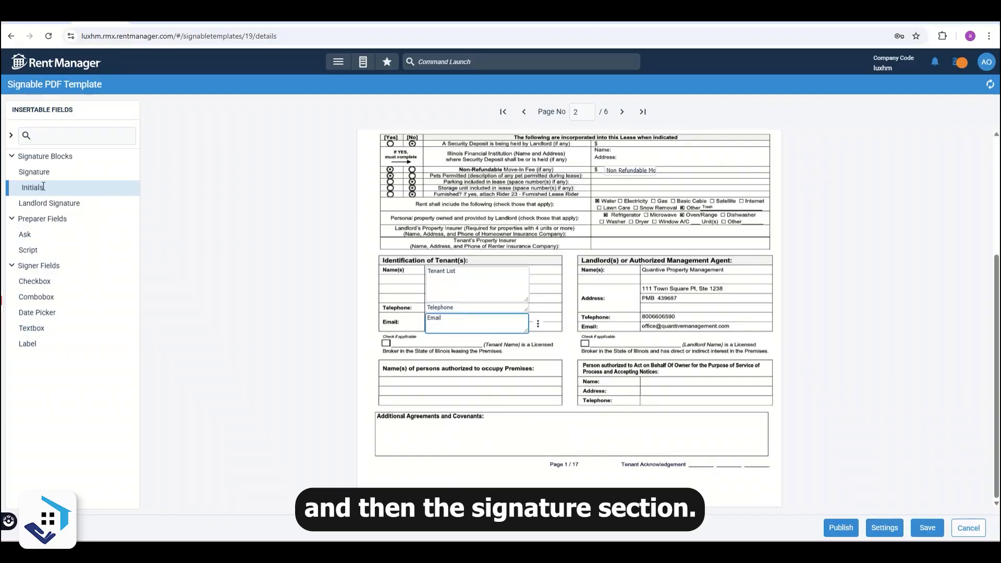
# - Place small Initials blocks in InitialsGroup1 on the Tenant Acknowledgement lines at the foot of page 2
pyautogui.moveTo(44, 187); pyautogui.dragTo(699, 459)
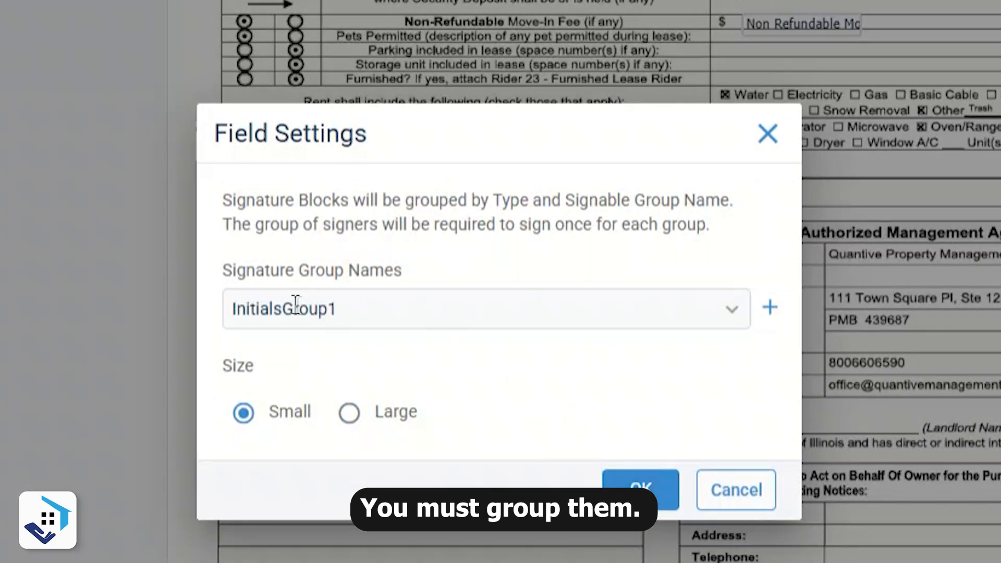
pyautogui.click(731, 310)
pyautogui.click(641, 490)
pyautogui.moveTo(44, 187); pyautogui.dragTo(729, 446)
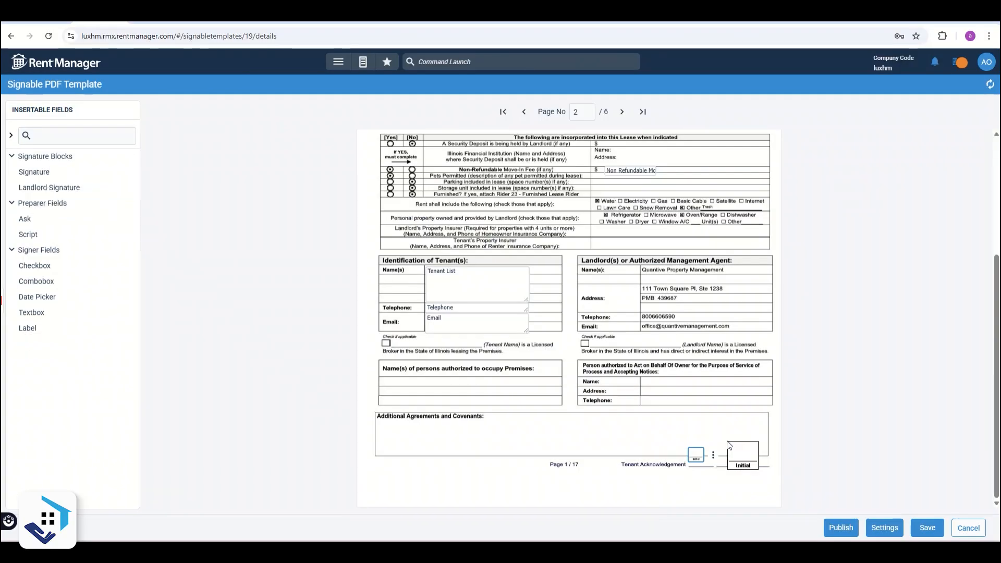
pyautogui.click(561, 373)
# - Place a small Landlord Signature block on the Landlord Signature lines of page 3
pyautogui.scroll(-5, 577, 276)
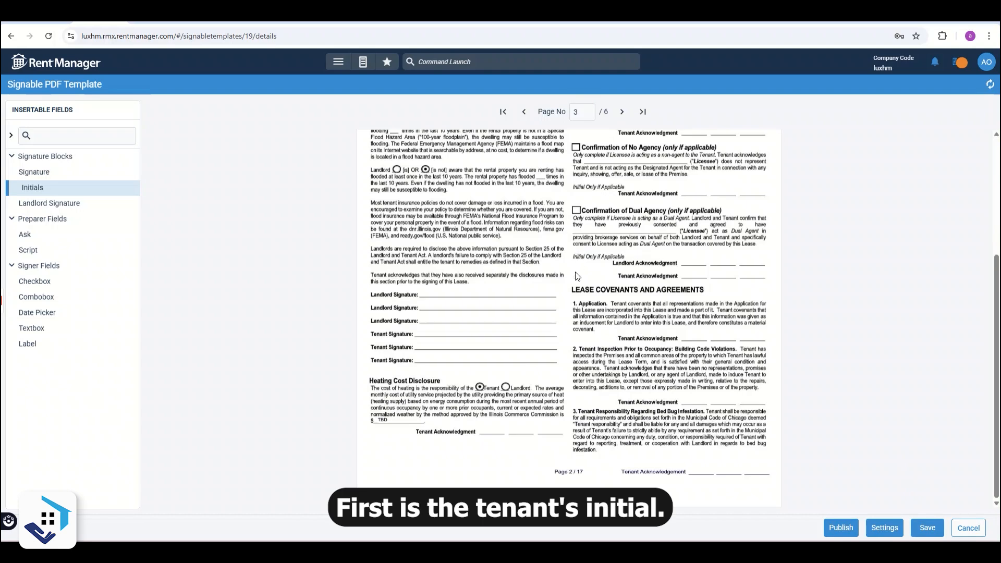
pyautogui.moveTo(57, 203)
pyautogui.mouseDown()
pyautogui.moveTo(116, 207)
pyautogui.moveTo(440, 305)
pyautogui.mouseUp()
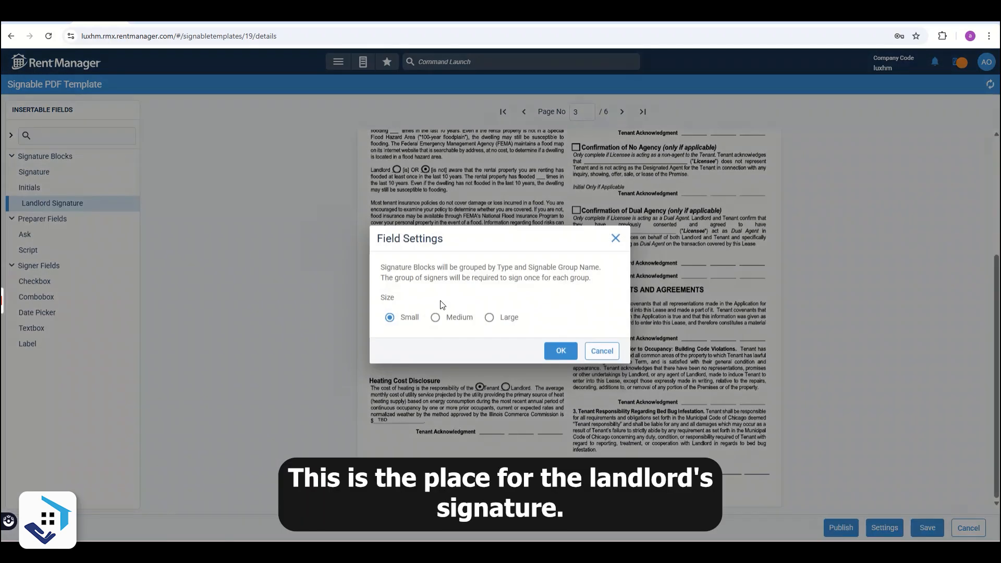
pyautogui.click(561, 352)
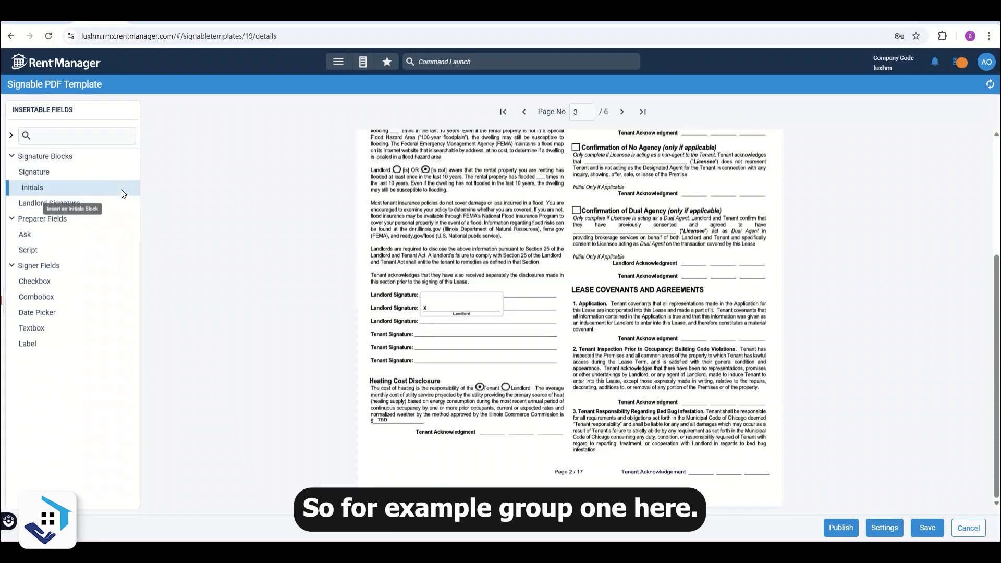
# - Place small Signature blocks in SignatureGroup1 on the three Tenant Signature lines of page 3
pyautogui.moveTo(76, 173); pyautogui.dragTo(417, 331)
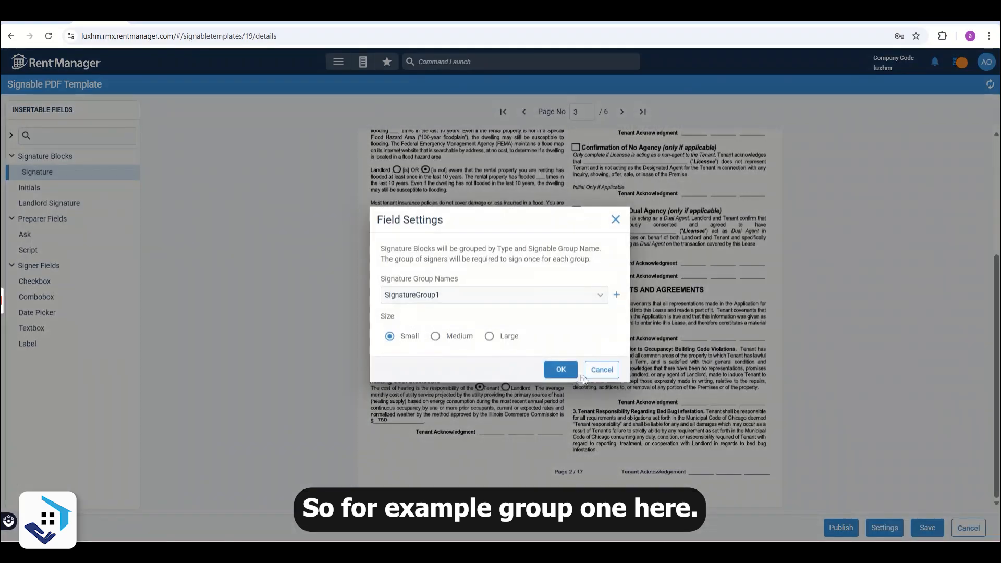
pyautogui.click(561, 369)
pyautogui.moveTo(68, 173)
pyautogui.mouseDown()
pyautogui.moveTo(272, 230)
pyautogui.moveTo(418, 334)
pyautogui.mouseUp()
pyautogui.click(561, 369)
pyautogui.moveTo(68, 175); pyautogui.dragTo(533, 381)
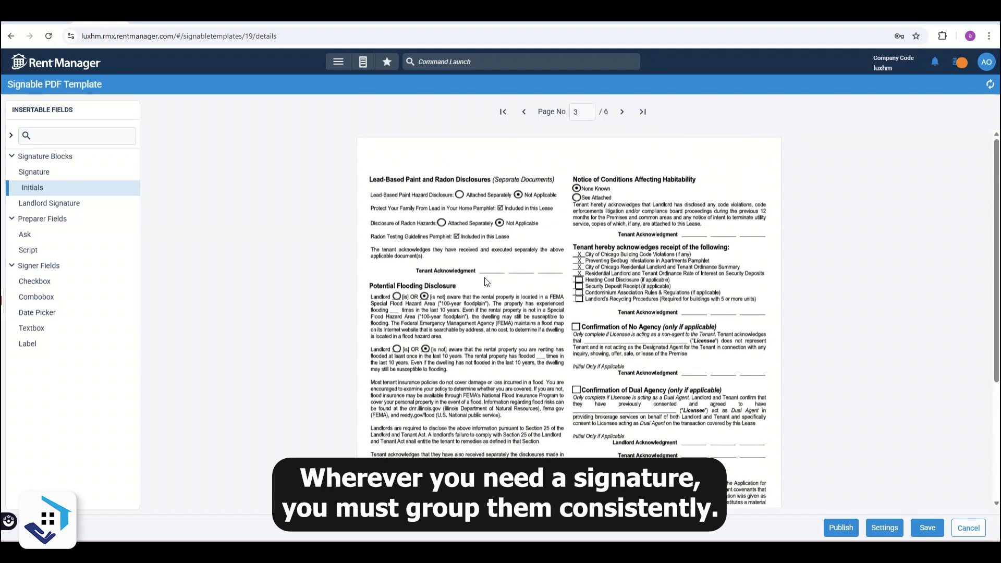
# - Place Initials blocks on the Tenant Acknowledgment lines of the Lead-Based Paint and Radon Disclosures section
pyautogui.moveTo(71, 194); pyautogui.dragTo(493, 273)
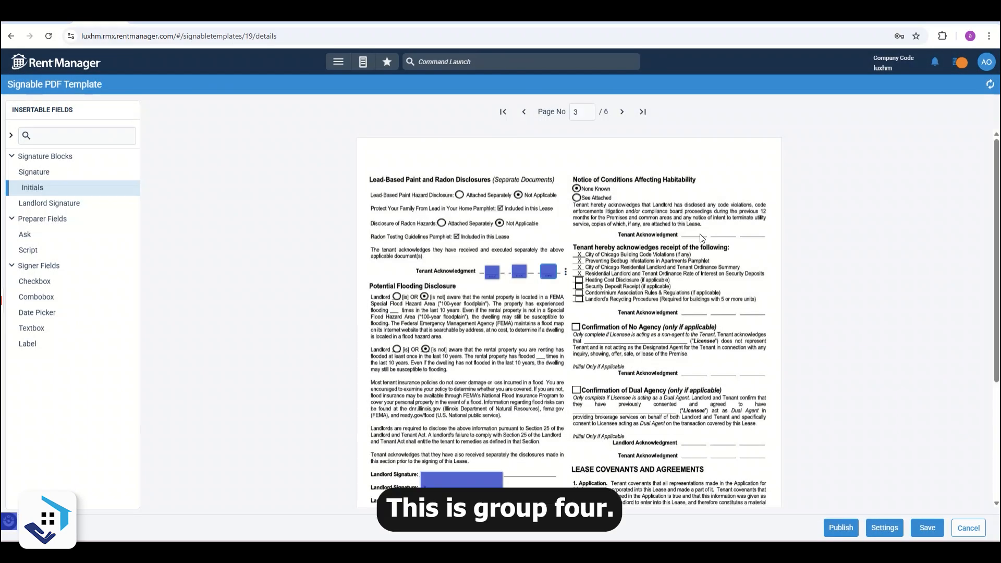
pyautogui.scroll(-3, 693, 409)
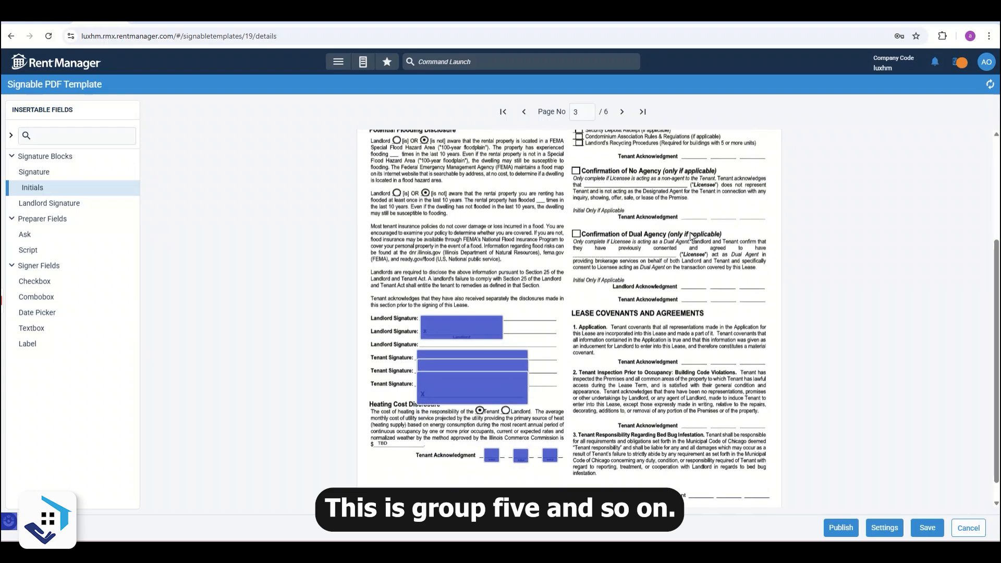
pyautogui.scroll(3, 693, 237)
# - Create the signature group InitialsGroup4 and place small Initials blocks on the Tenant Acknowledgment lines under Notice of Conditions Affecting Habitability
pyautogui.moveTo(88, 189); pyautogui.dragTo(688, 229)
pyautogui.click(617, 293)
pyautogui.write('InitialsGroup4')
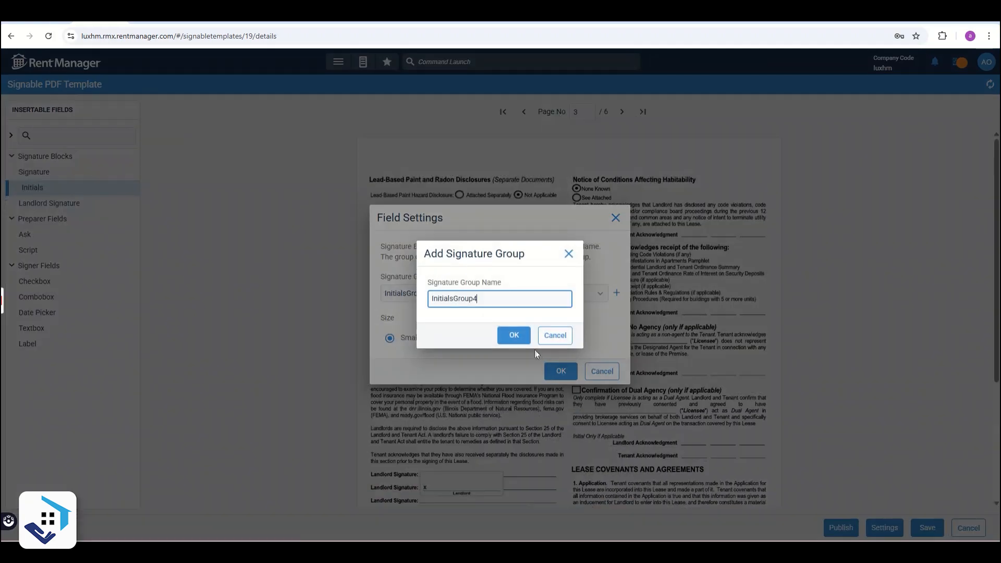
pyautogui.click(514, 335)
pyautogui.click(560, 370)
pyautogui.moveTo(49, 188); pyautogui.dragTo(524, 202)
pyautogui.click(558, 371)
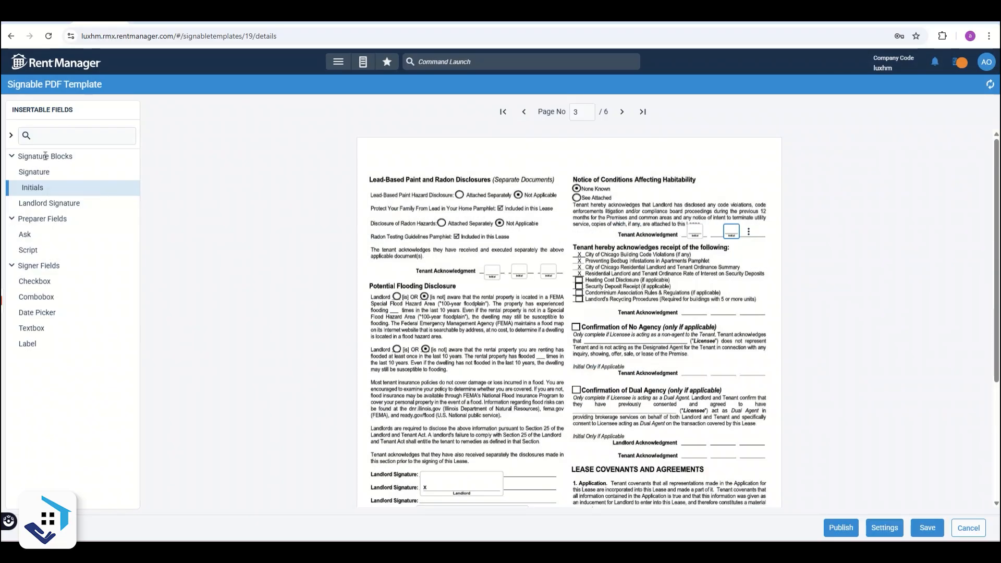
pyautogui.scroll(-3, 741, 344)
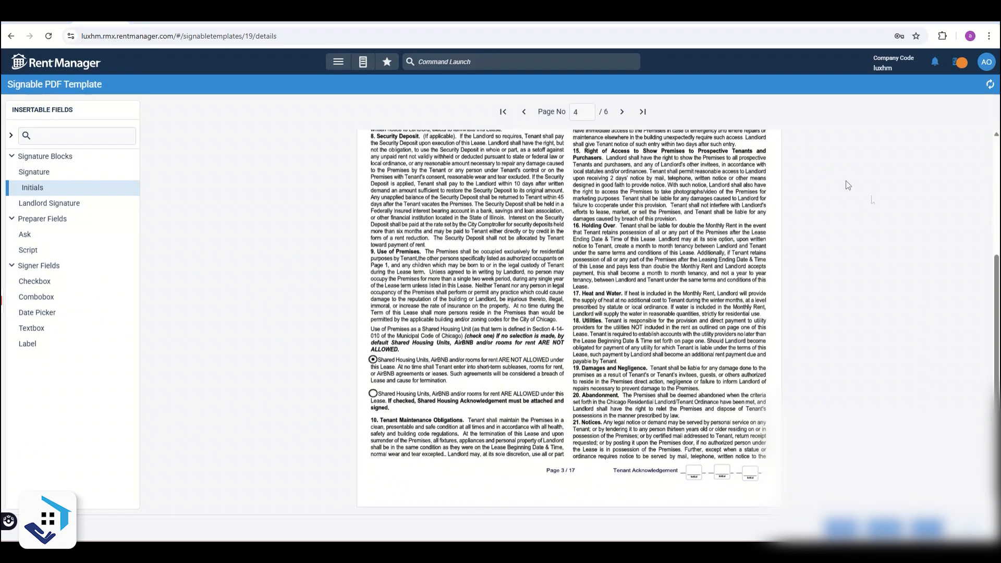
# - Place a Landlord Signature block on the Landlord(s) Signature lines of page 6
pyautogui.click(621, 118)
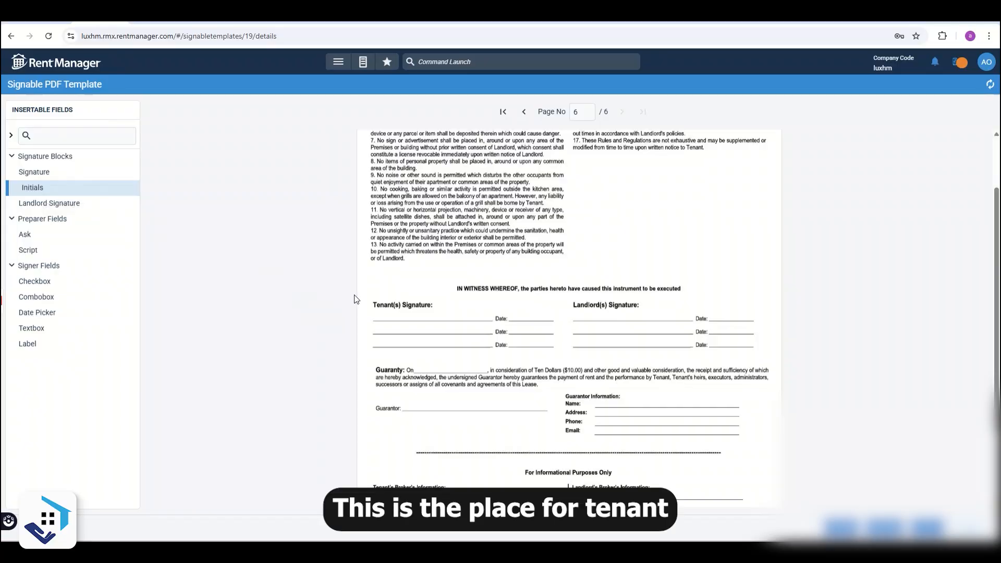
pyautogui.click(82, 204)
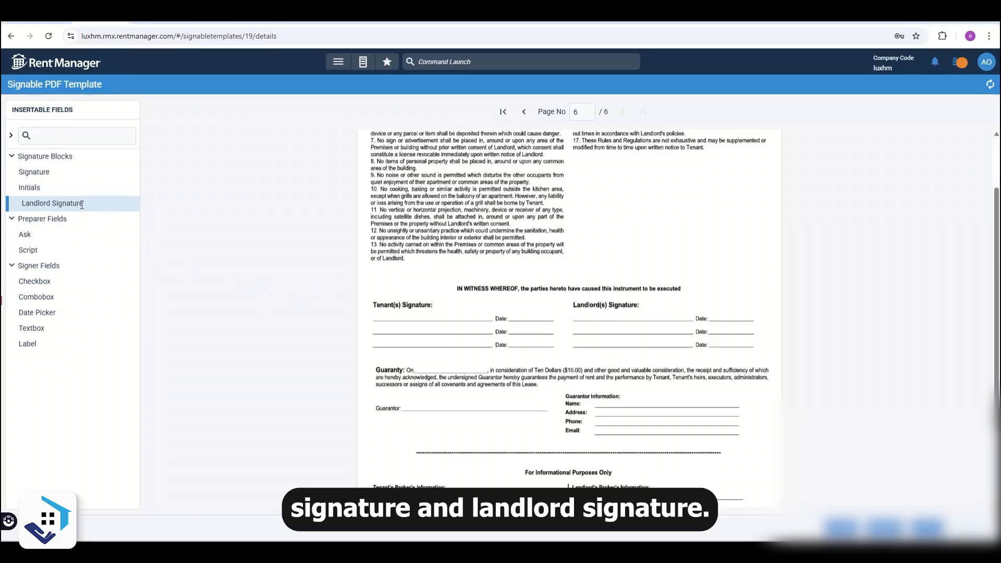
pyautogui.moveTo(91, 208)
pyautogui.mouseDown()
pyautogui.moveTo(174, 206)
pyautogui.moveTo(588, 282)
pyautogui.moveTo(577, 314)
pyautogui.mouseUp()
pyautogui.click(546, 351)
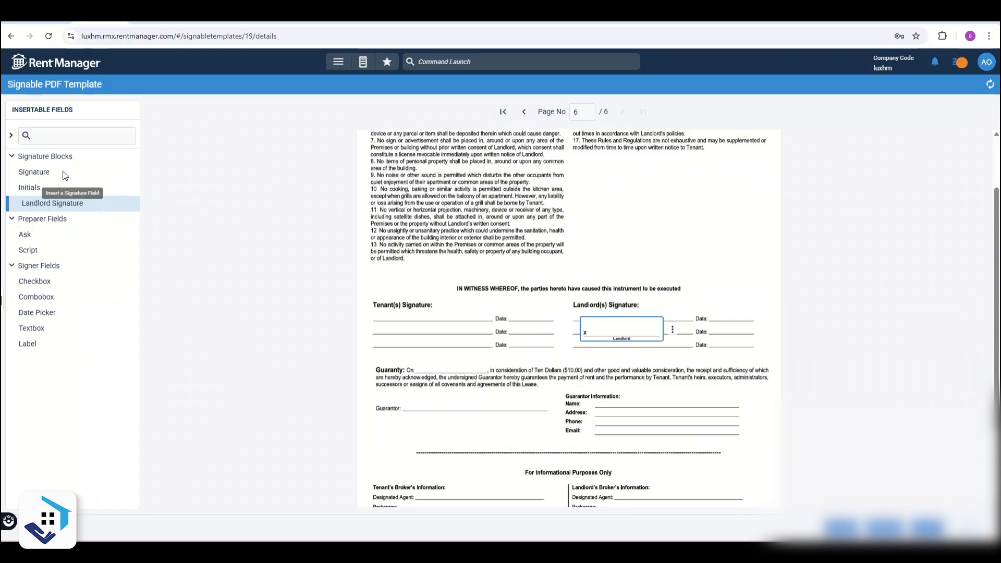
# - Create the signature group SignatureGroup2 and place Signature blocks on the Tenant(s) Signature lines of page 6
pyautogui.moveTo(100, 172); pyautogui.dragTo(384, 302)
pyautogui.click(617, 296)
pyautogui.click(523, 338)
pyautogui.click(560, 369)
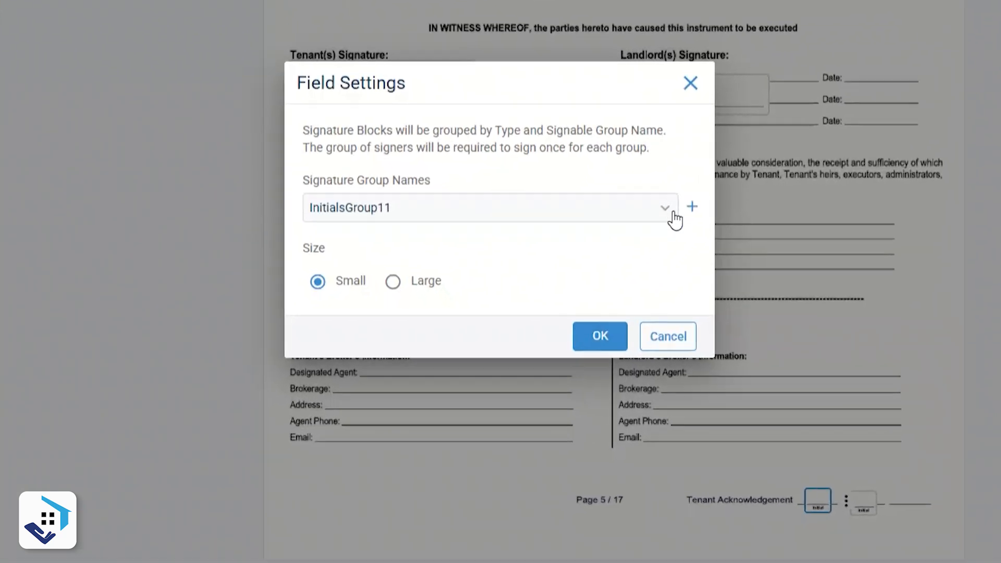
# - Place small Initials blocks in InitialsGroup11 on the Tenant Acknowledgement lines of page 6
pyautogui.click(674, 210)
pyautogui.click(660, 172)
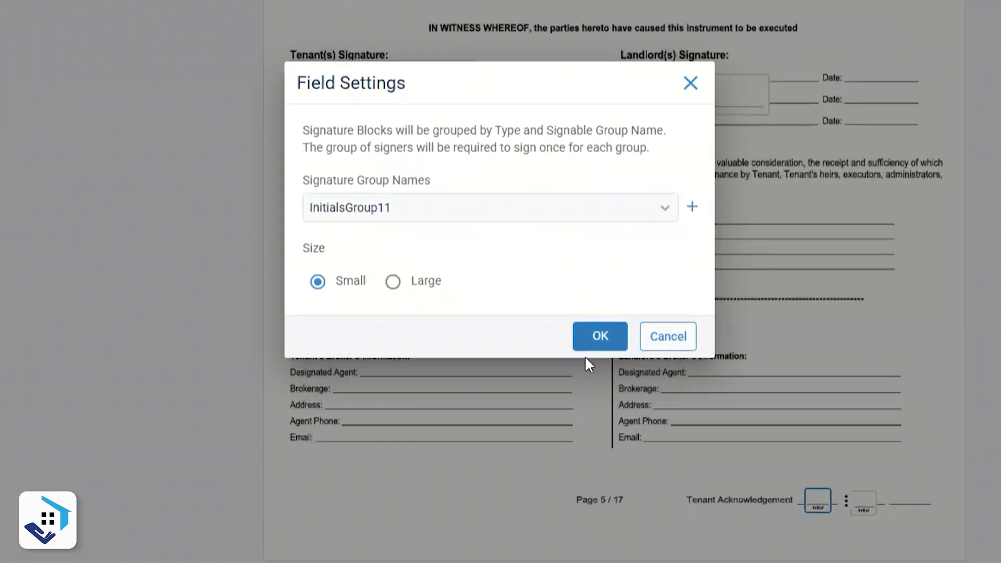
pyautogui.click(594, 342)
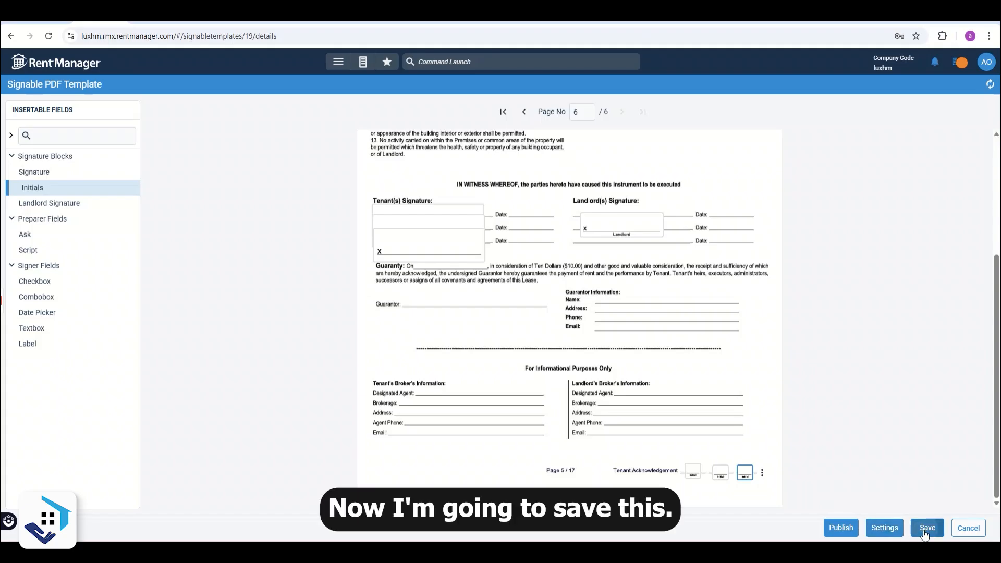
# - Save the signable template and briefly open its document publishing setup, cancelling without publishing
pyautogui.click(926, 528)
pyautogui.click(841, 528)
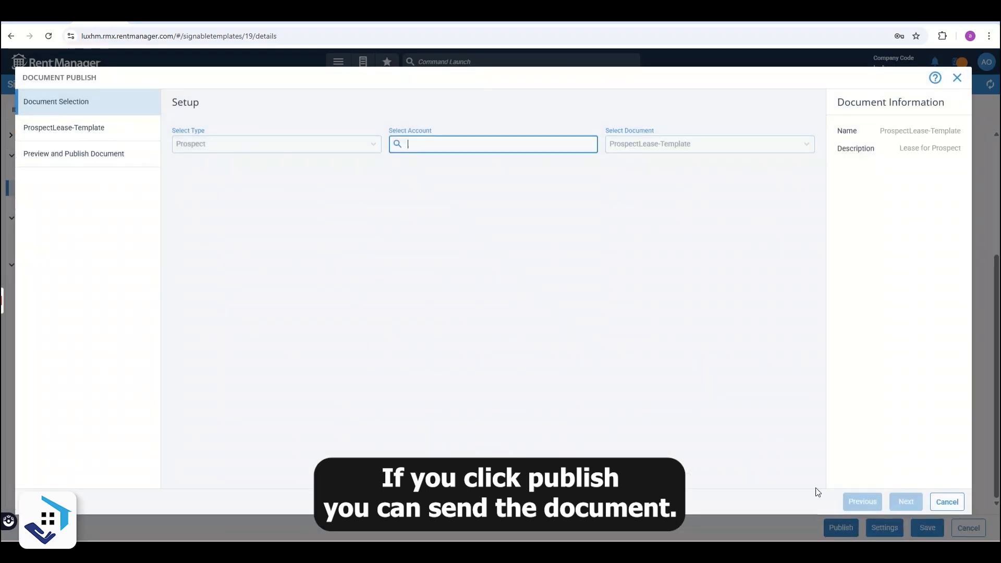
pyautogui.click(945, 502)
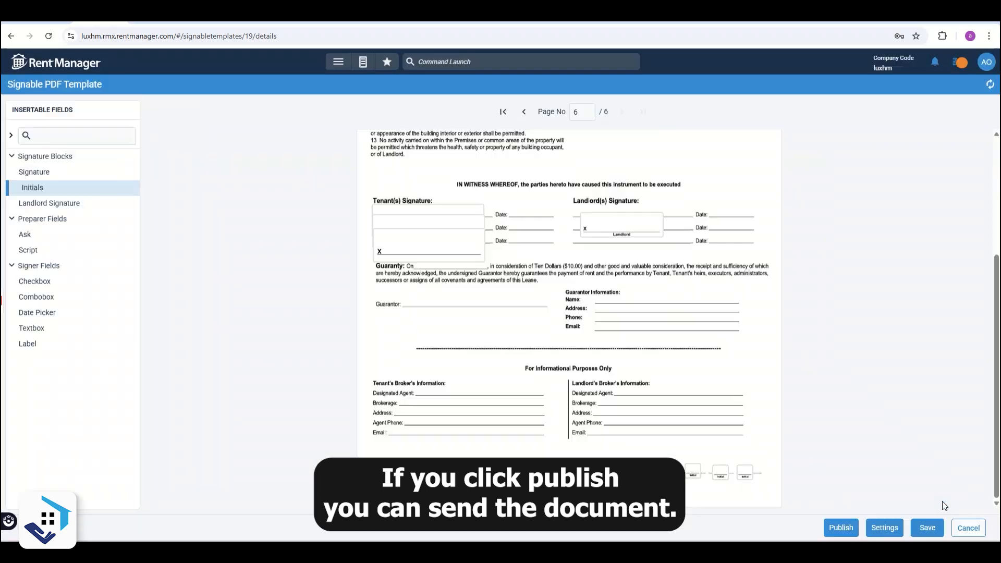
# - Reassign the last Tenant Acknowledgement Initials block on page 6 to InitialsGroup10 and try to publish the template
pyautogui.click(762, 474)
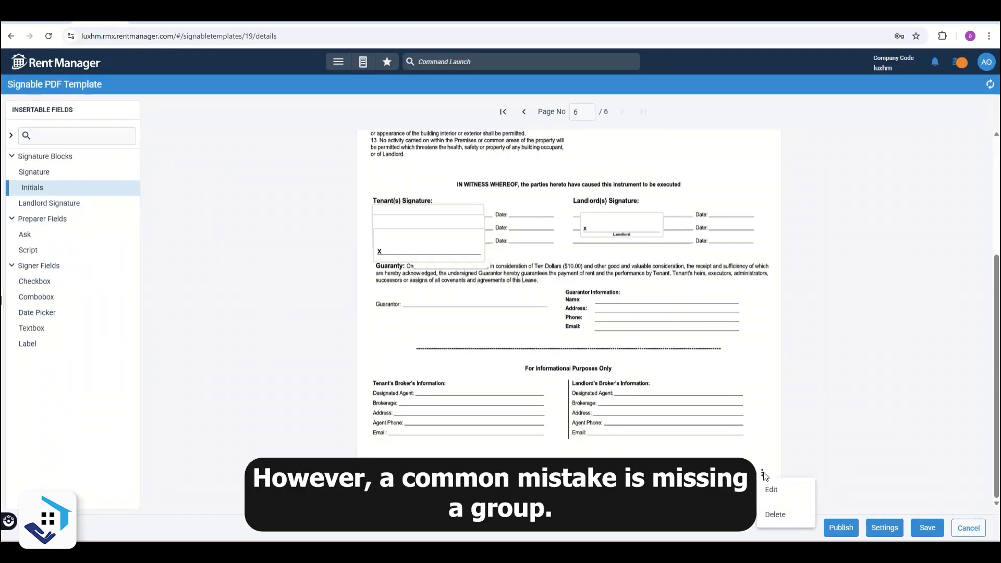
pyautogui.click(773, 490)
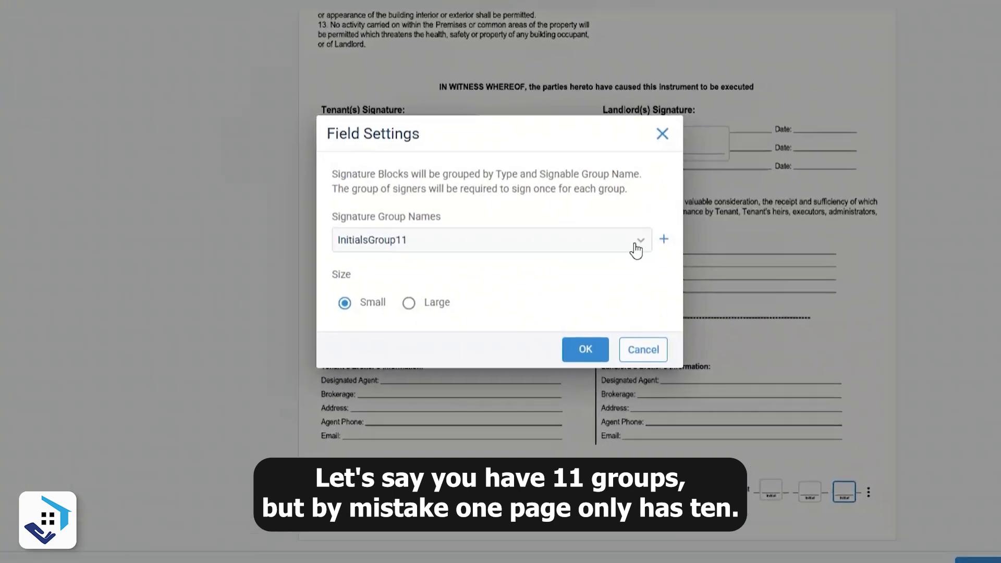
pyautogui.click(599, 293)
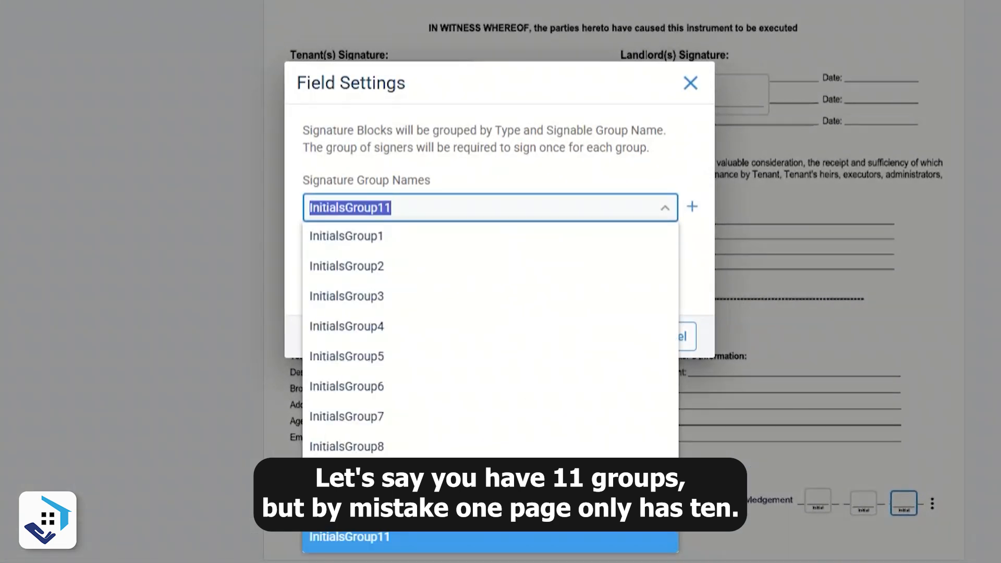
pyautogui.click(431, 508)
pyautogui.click(599, 335)
pyautogui.click(857, 529)
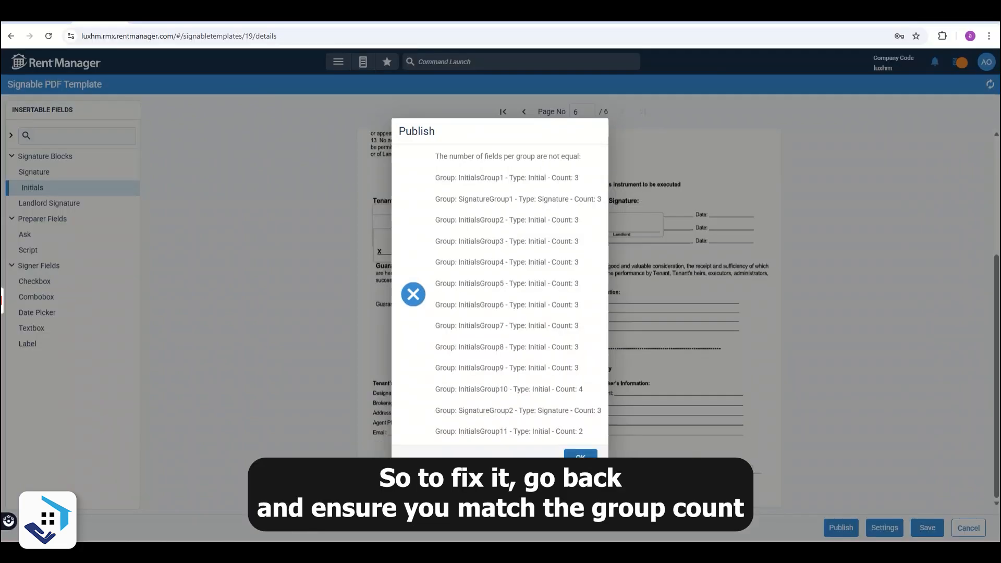
pyautogui.click(618, 524)
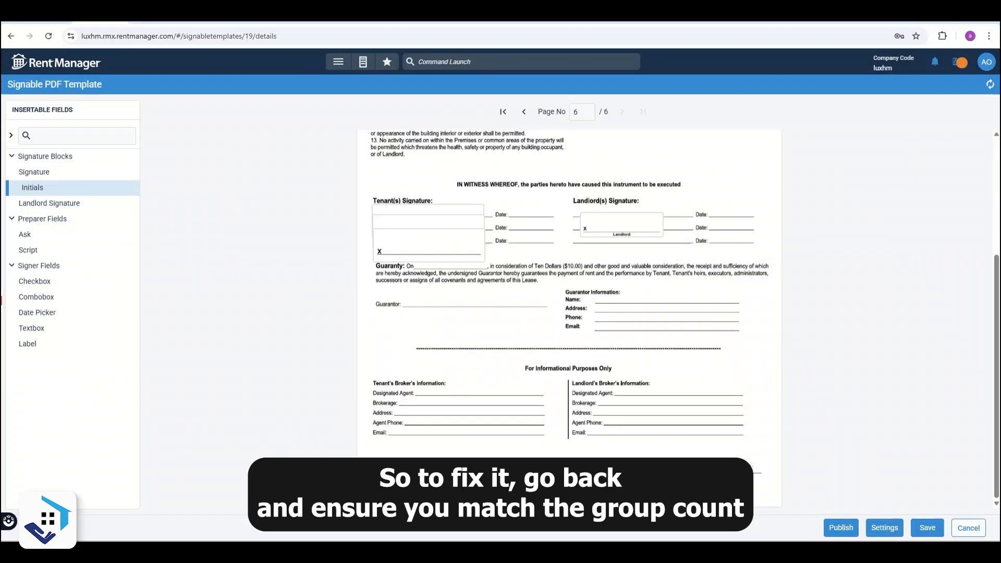
# - Return the last Tenant Acknowledgement Initials block on page 6 to InitialsGroup11
pyautogui.click(760, 477)
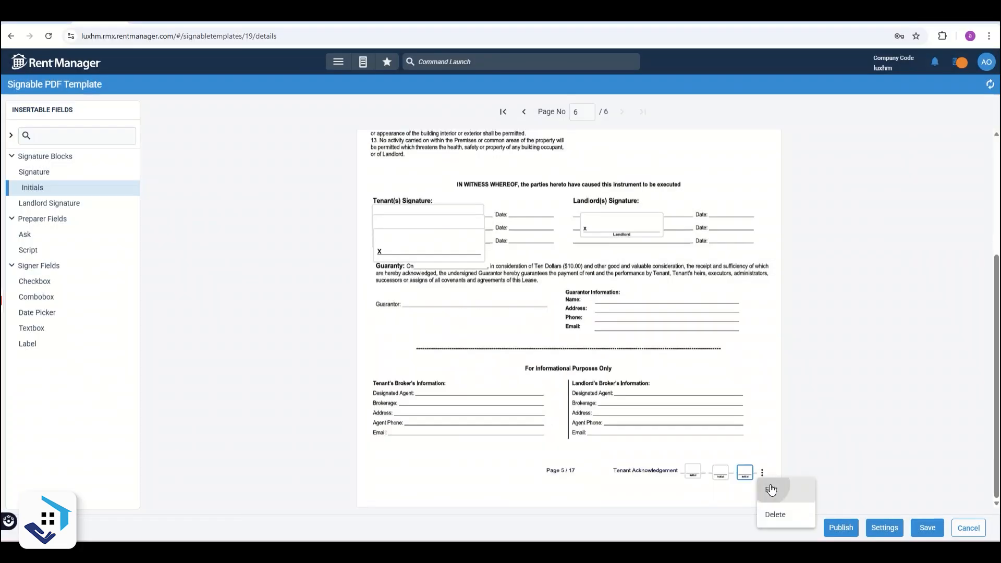
pyautogui.click(771, 488)
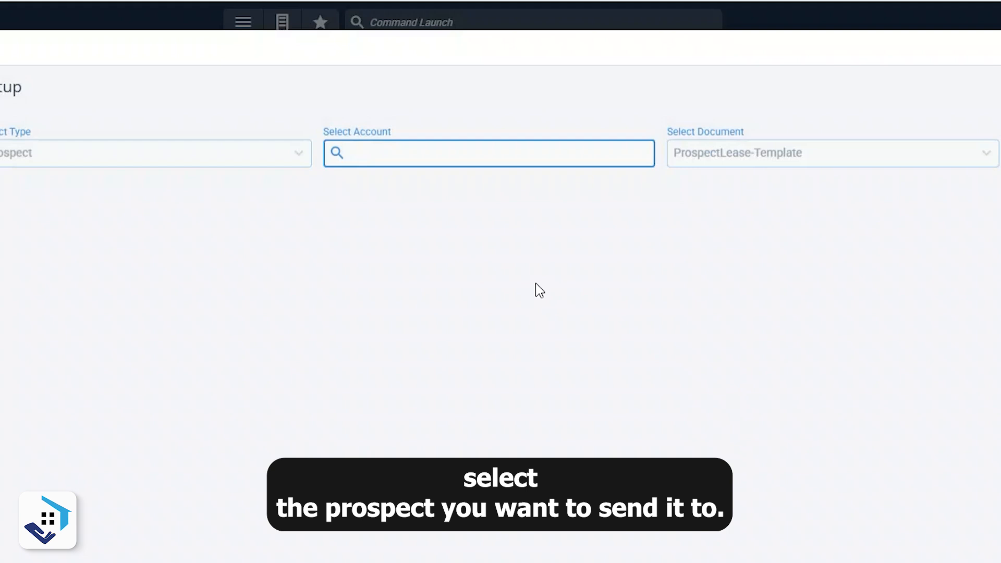
# - Start publishing ProspectLease-Template and select the prospect's account by name as the recipient
pyautogui.write('Prabhu')
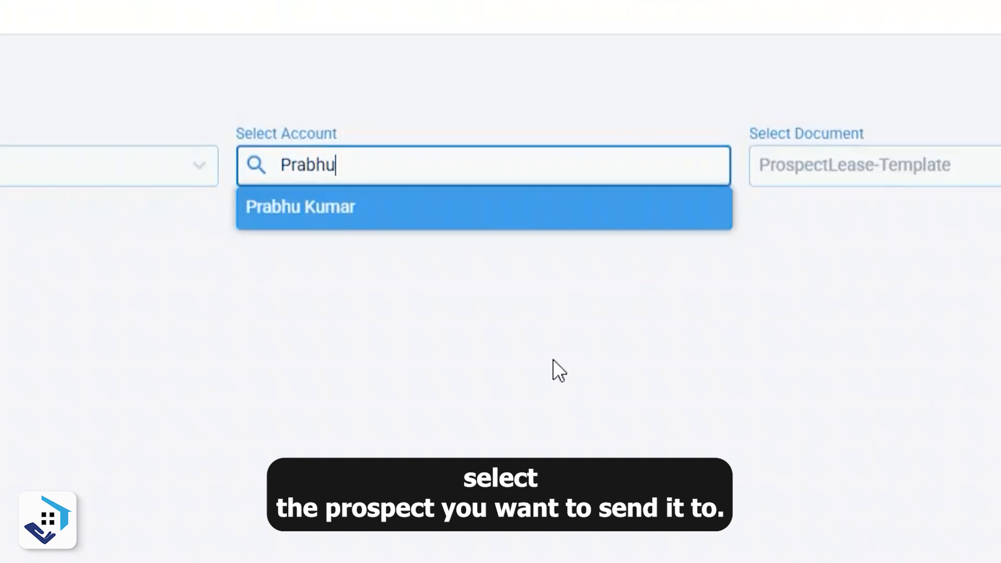
pyautogui.press('Return')
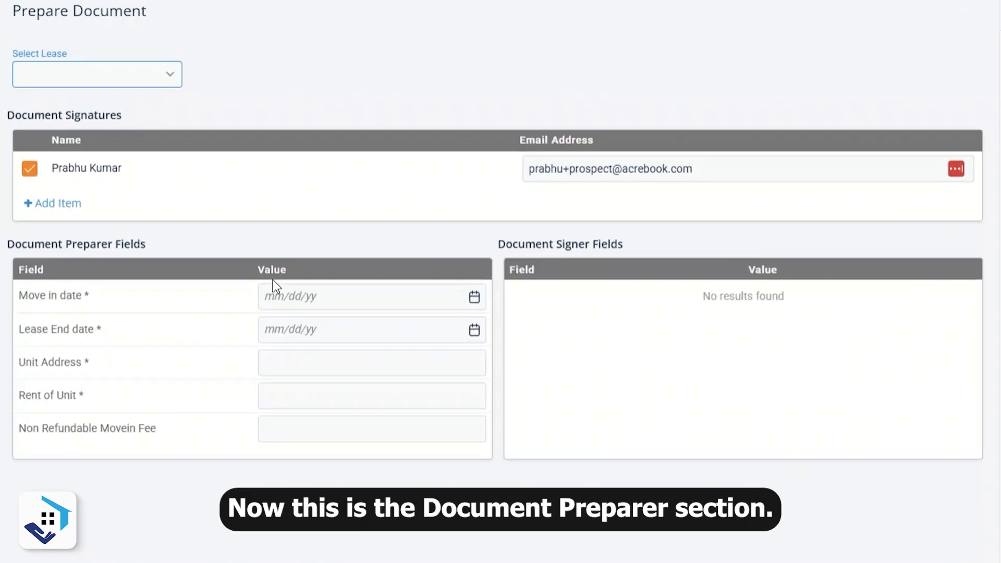
# - Enter move-in date 06/01/2025, lease end date 05/31/2025, the unit address, rent 625 and non-refundable move-in fee 300, and preview the document
pyautogui.click(324, 300)
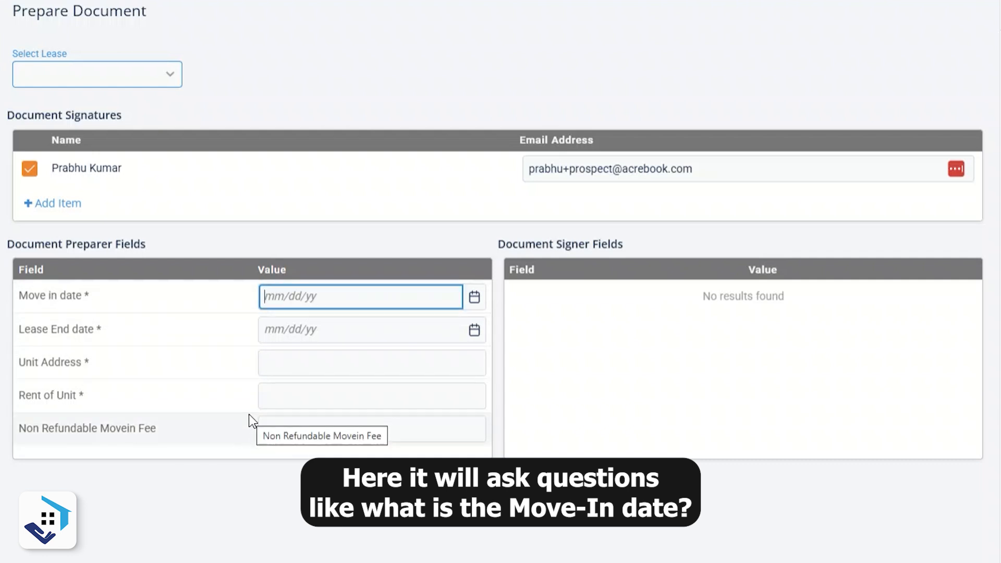
pyautogui.write('06/01/2025')
pyautogui.hotkey('ctrl', 'a')
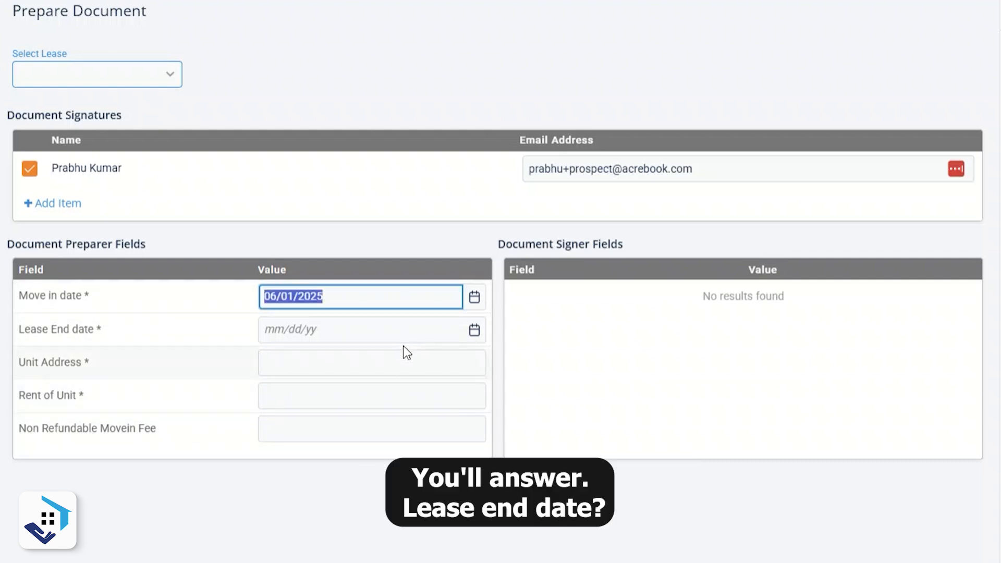
pyautogui.click(376, 334)
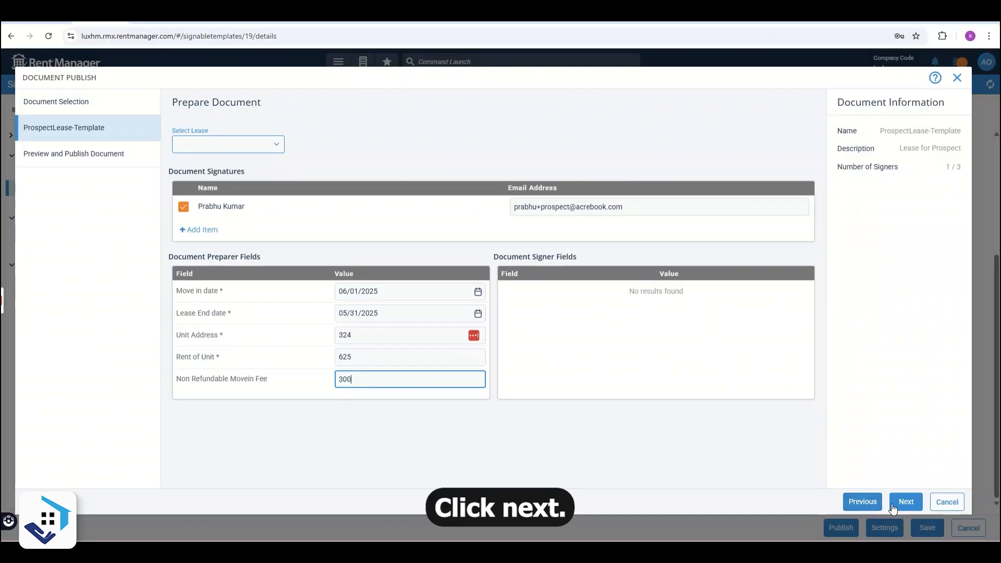
pyautogui.click(900, 502)
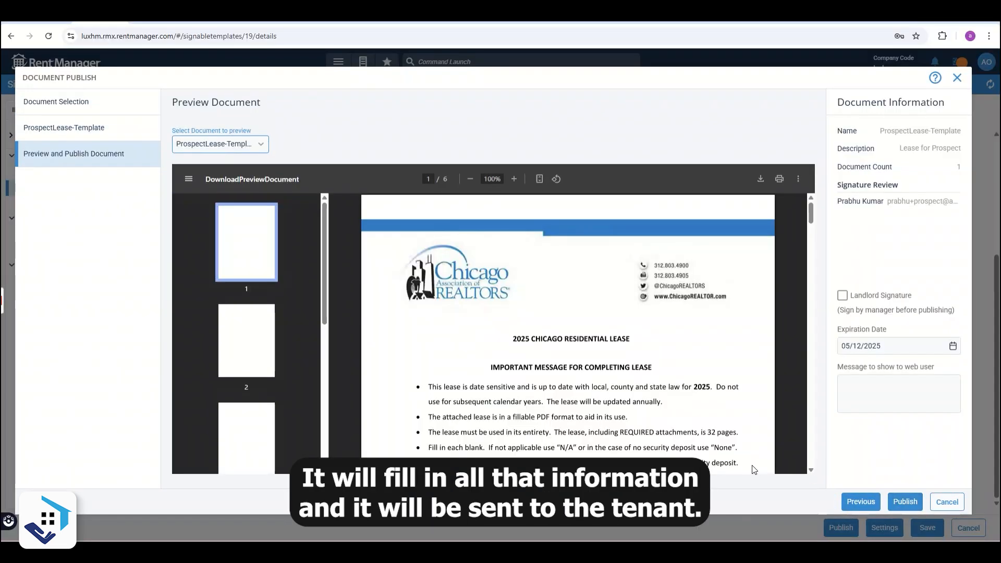
pyautogui.scroll(-15, 678, 357)
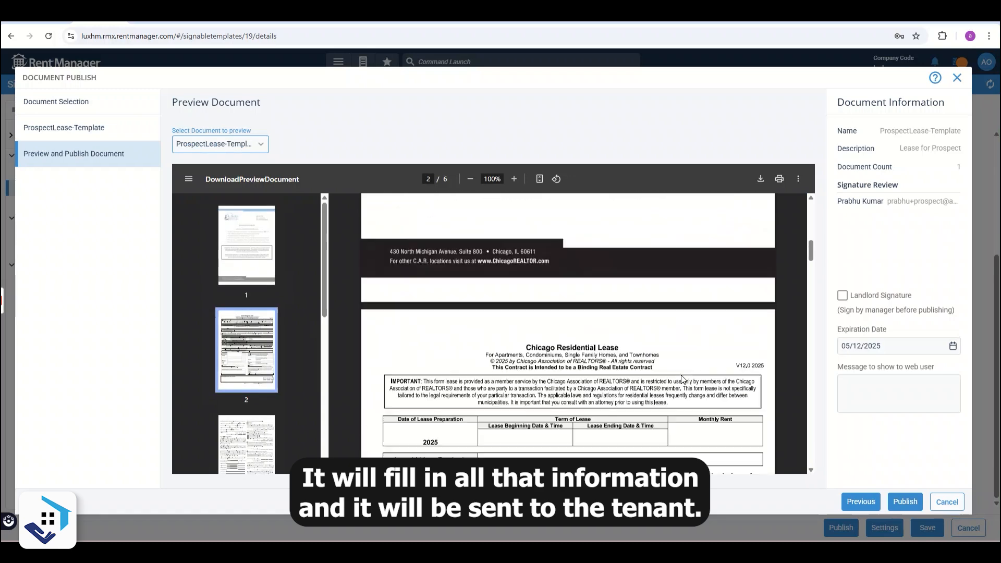